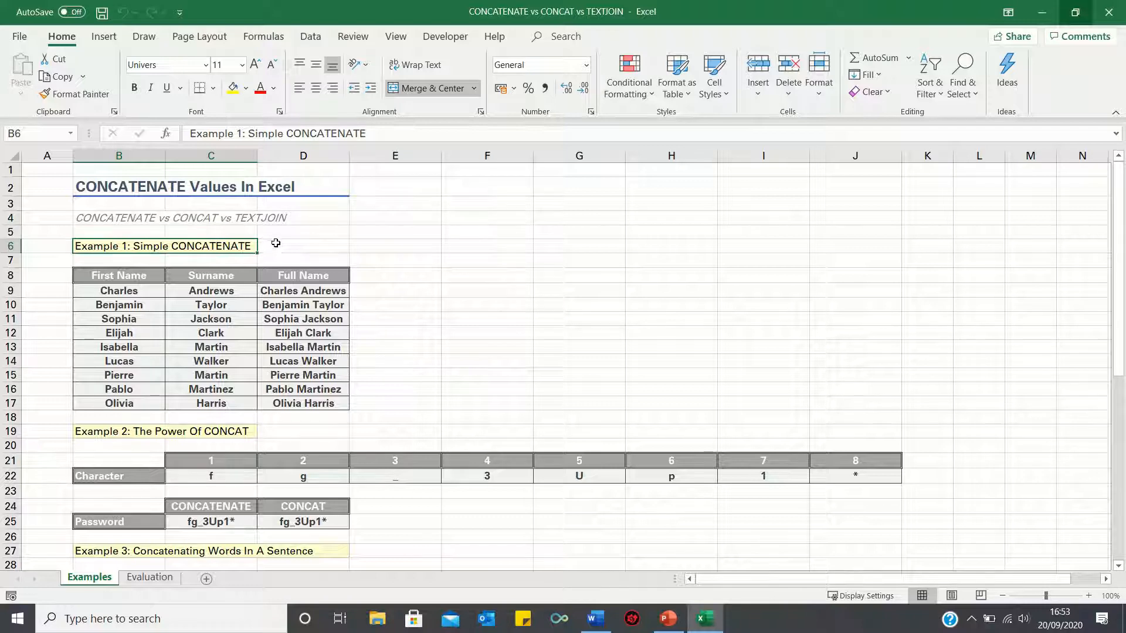
- Look through the completed examples on the Examples sheet, from simple CONCATENATE through CONCAT to TEXTJOIN
scroll(277, 244, "down", 1)
scroll(276, 242, "down", 2)
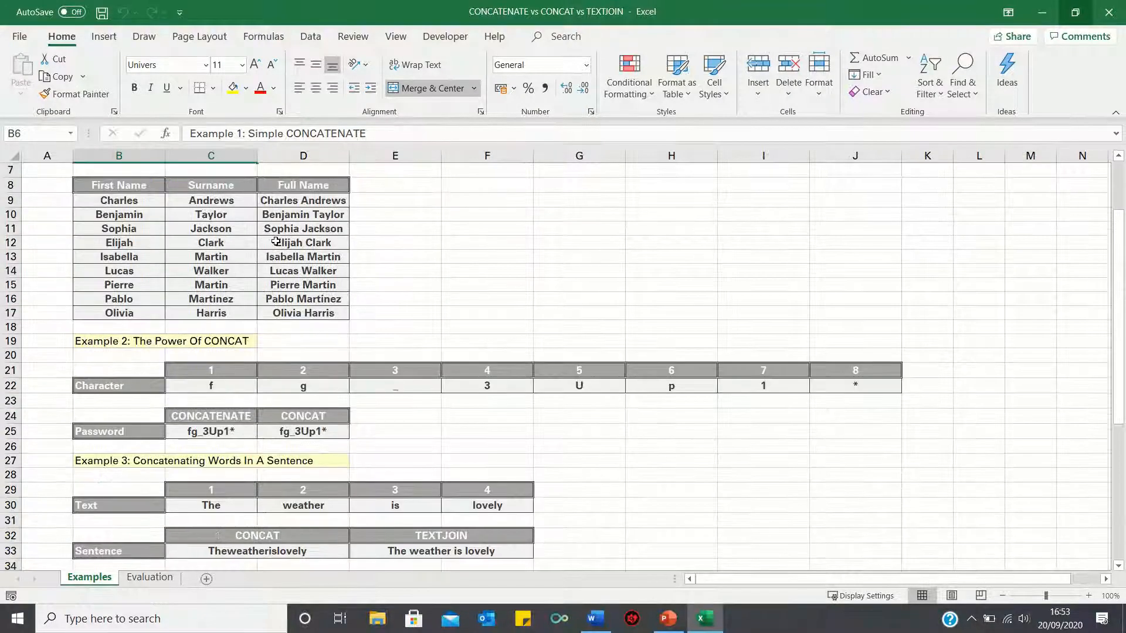
scroll(277, 354, "down", 2)
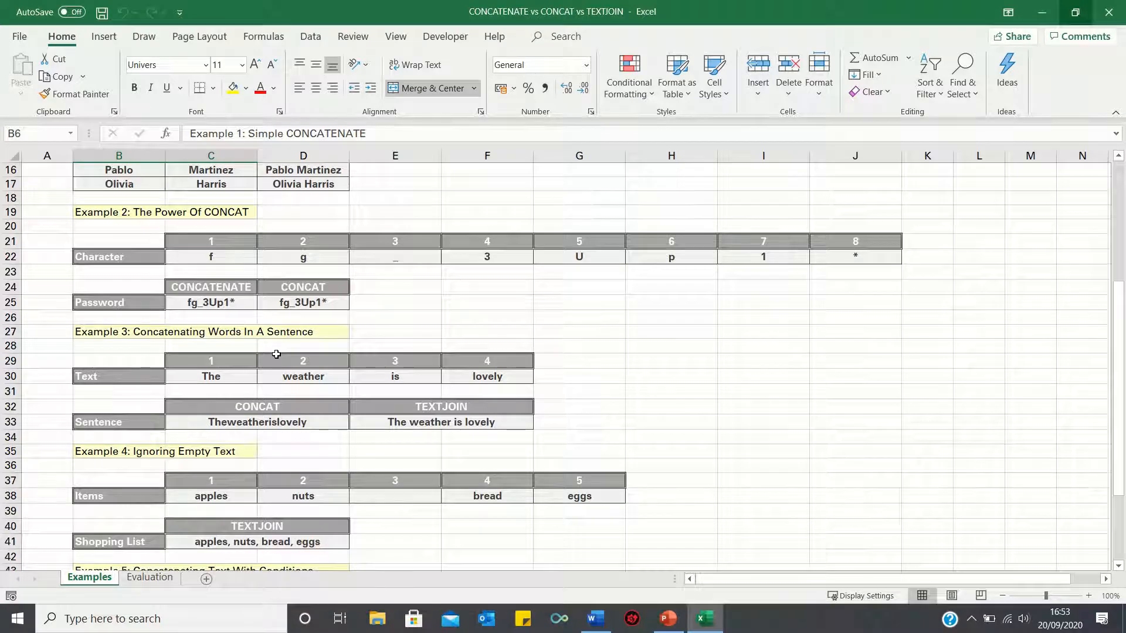
scroll(276, 355, "down", 4)
scroll(280, 343, "up", 4)
scroll(276, 410, "up", 5)
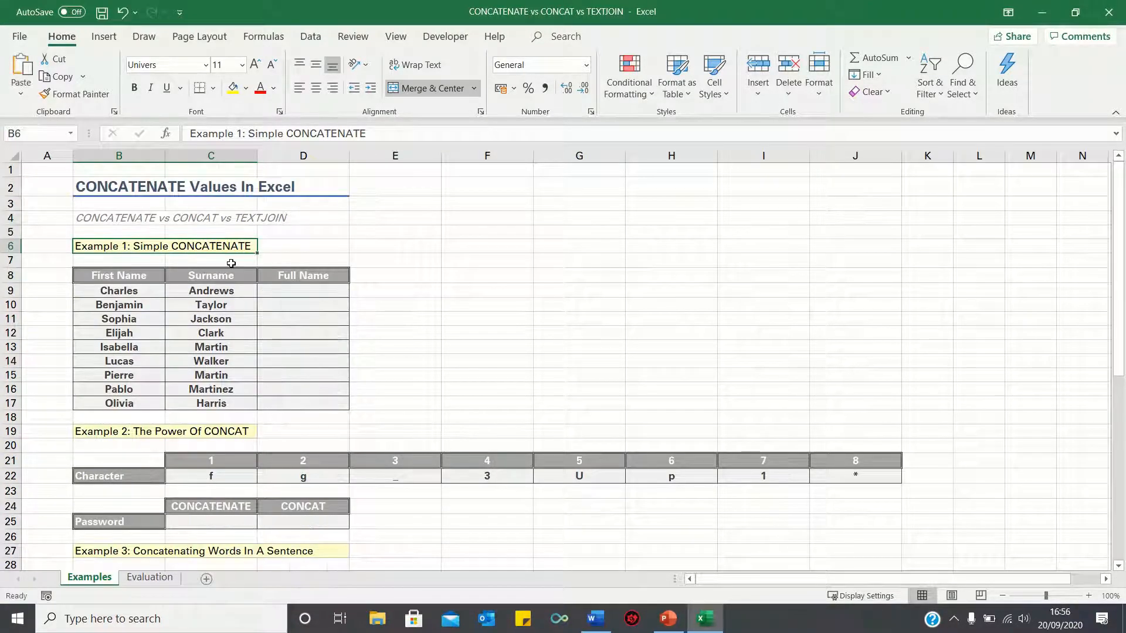
- Enter a CONCATENATE formula in D9 that joins the first name in B9 and the surname in C9
left_click(301, 294)
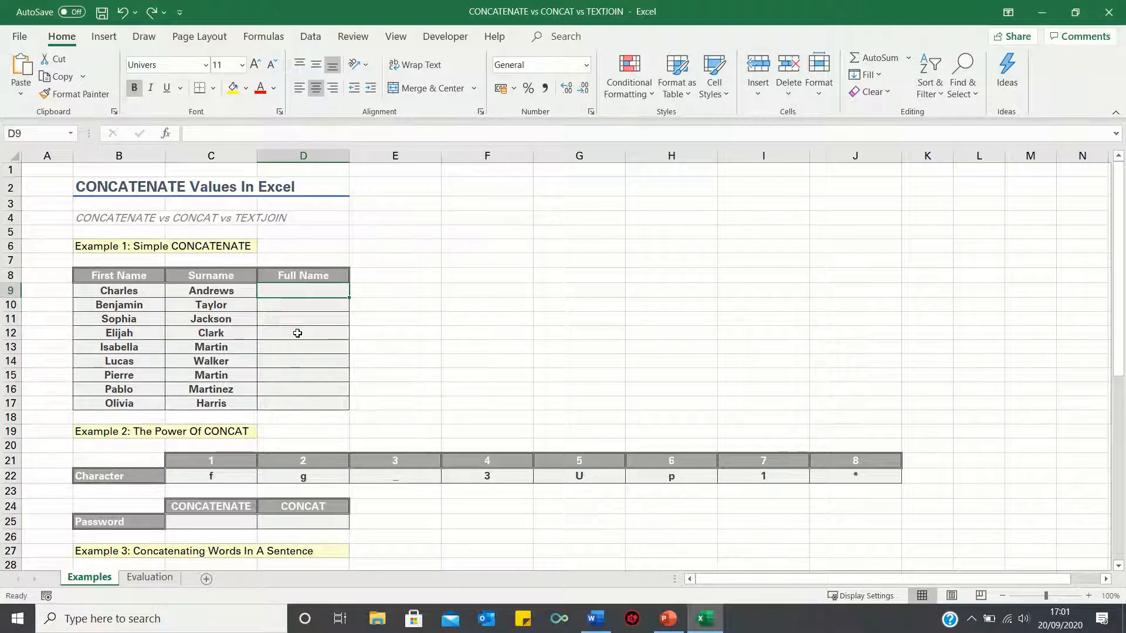
type("=concatenate(")
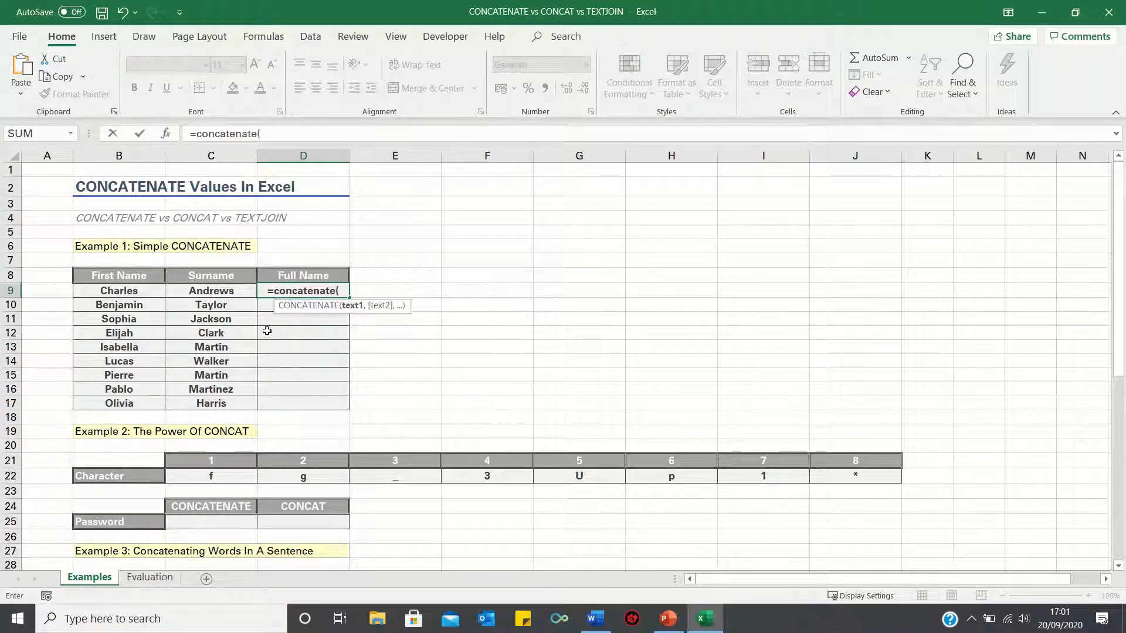
left_click(138, 290)
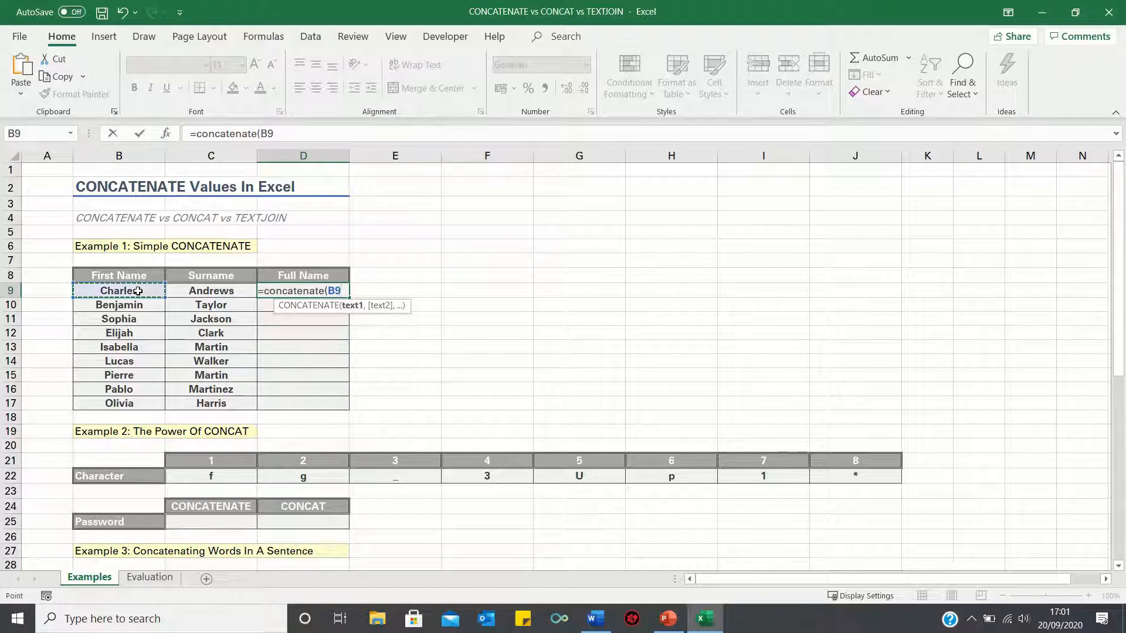
type(",")
left_click(206, 290)
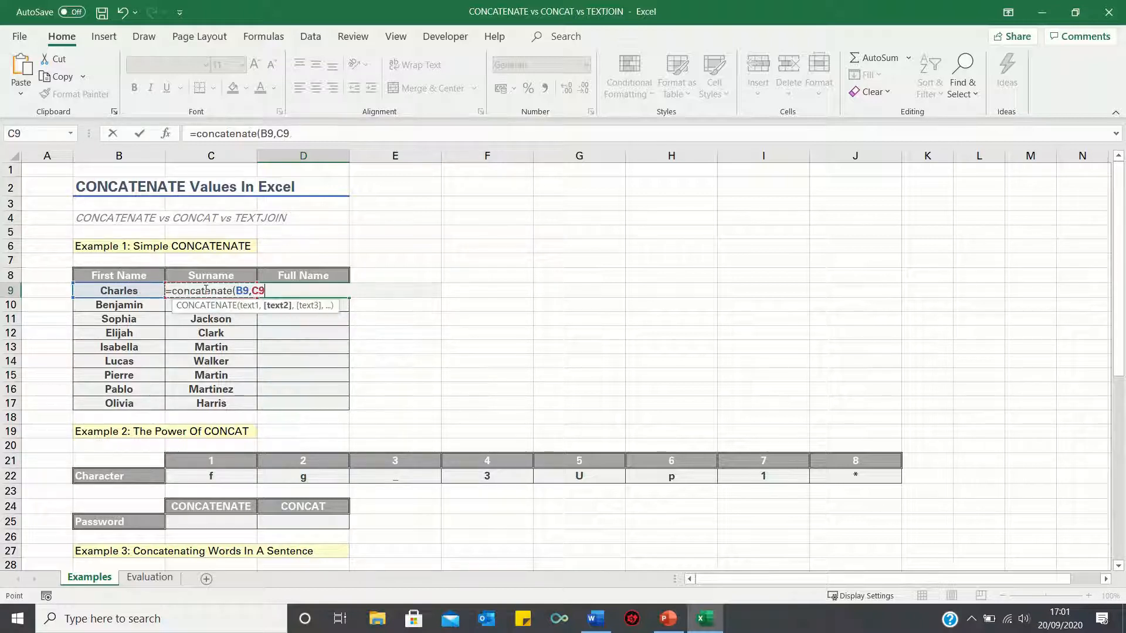
key("Return")
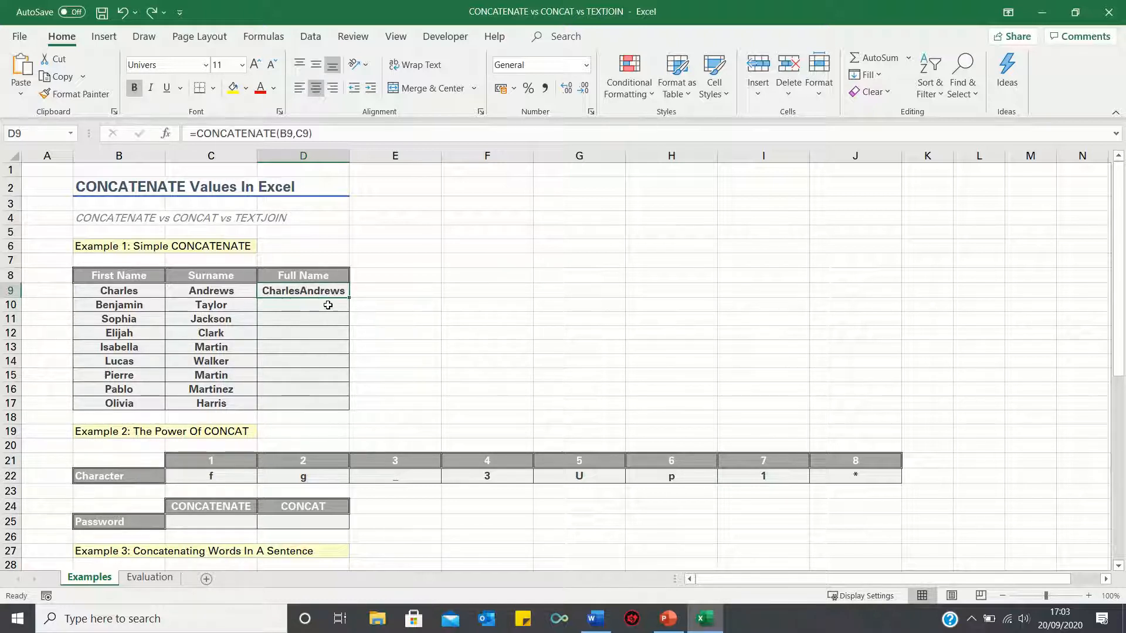
- Insert a space " " as an argument between B9 and C9 in D9's formula, and fill it down the Full Name column
left_click(296, 133)
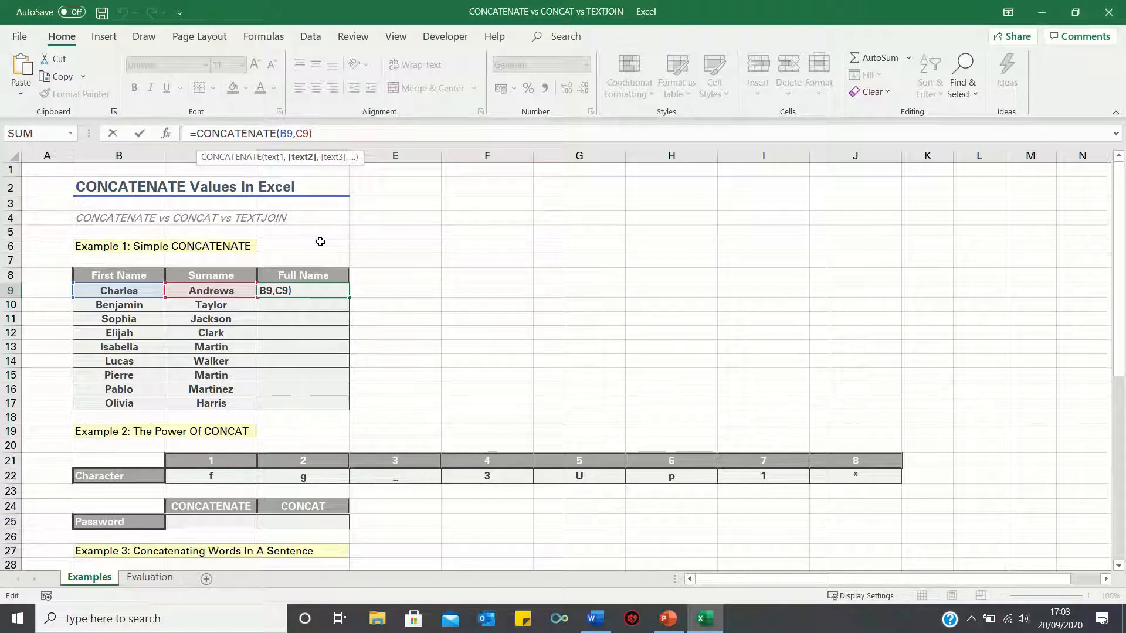
type("\" \",")
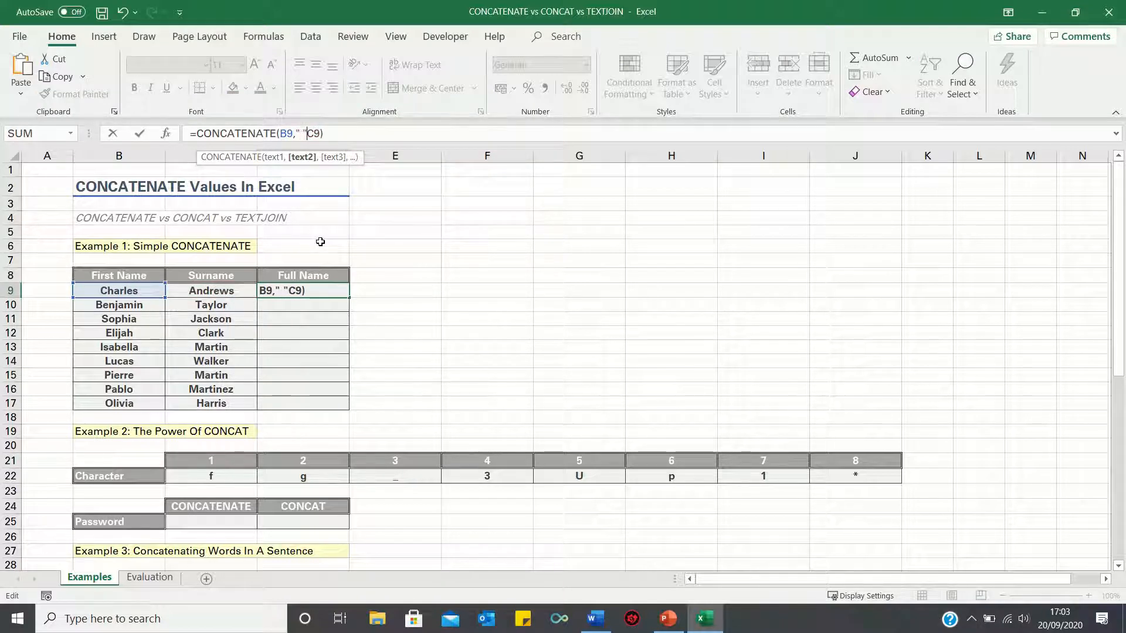
key("Return")
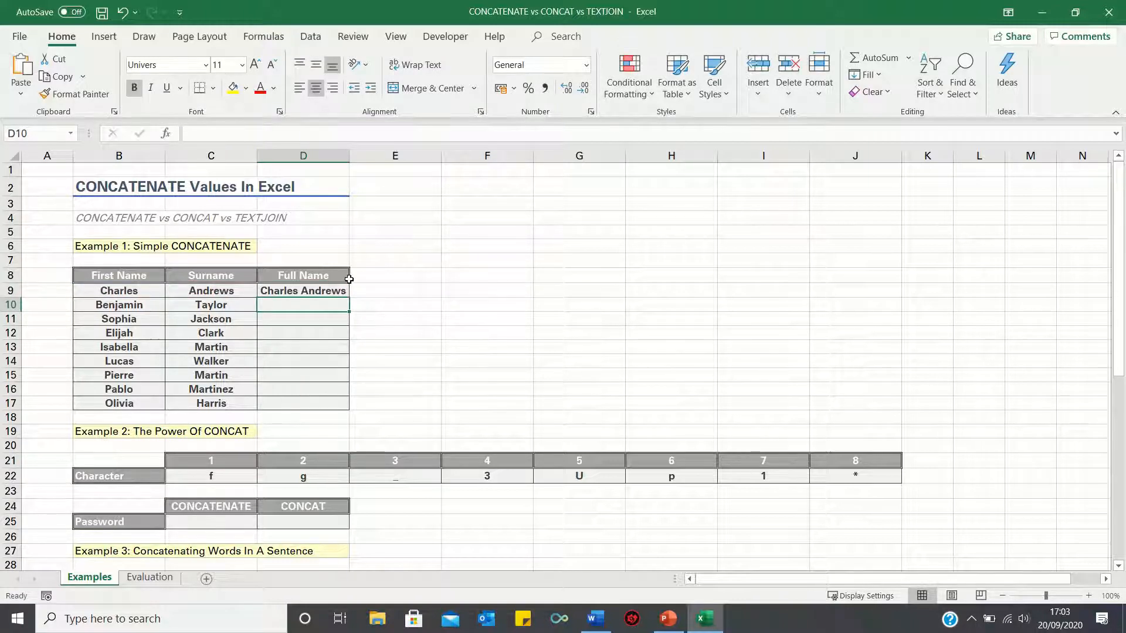
left_click(343, 291)
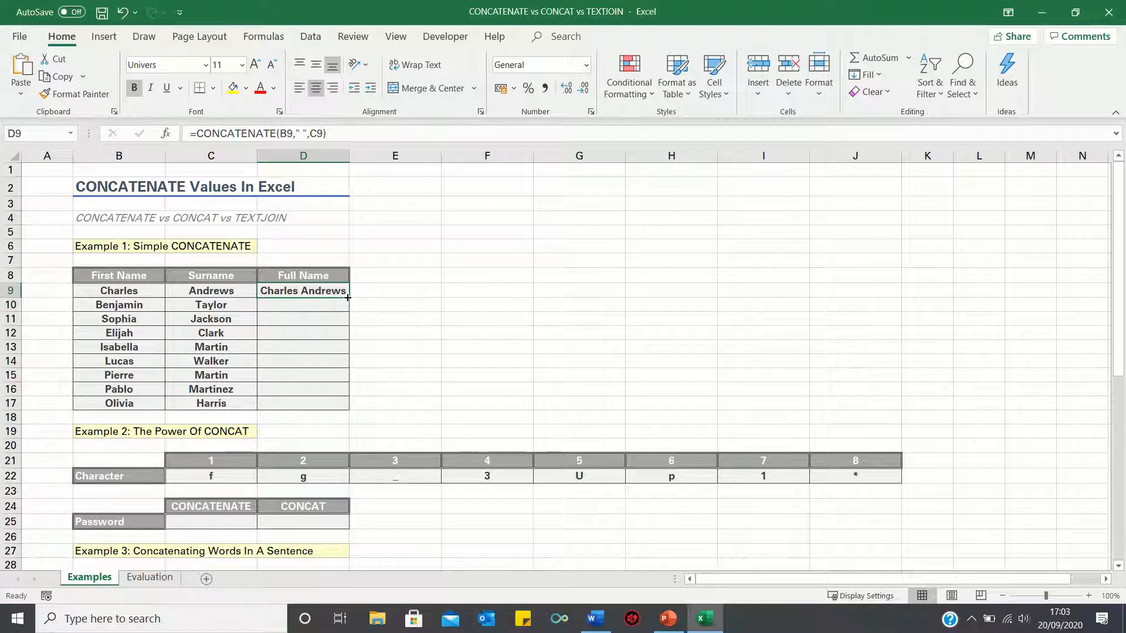
double_click(347, 298)
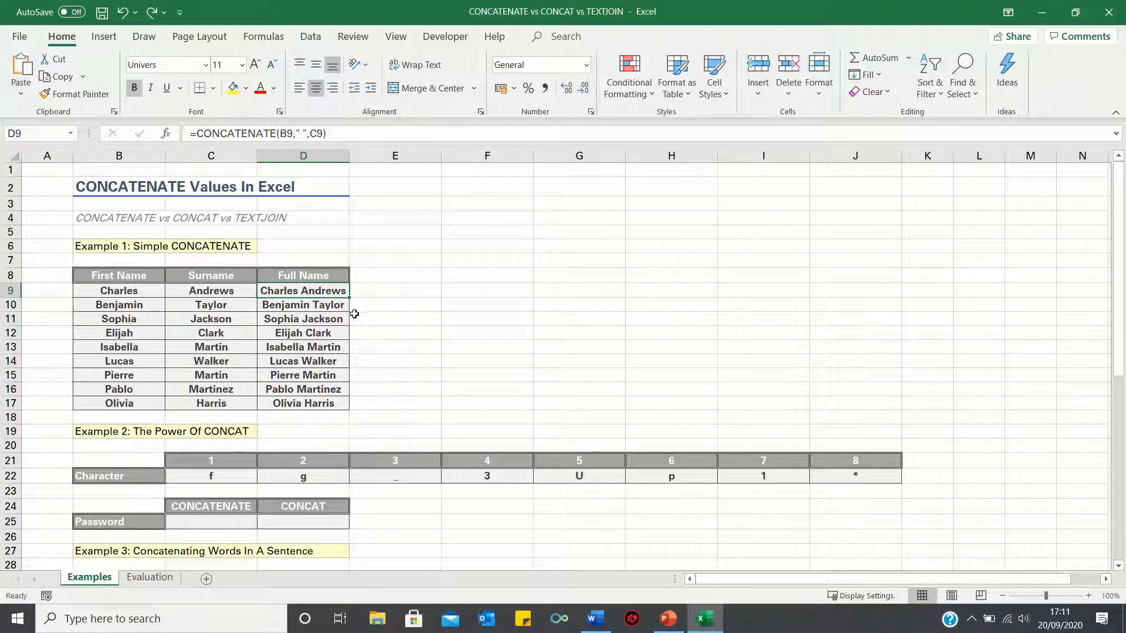
- Enter a CONCATENATE formula in C25 that joins the eight character cells C22 to J22 as separate arguments
left_click(203, 518)
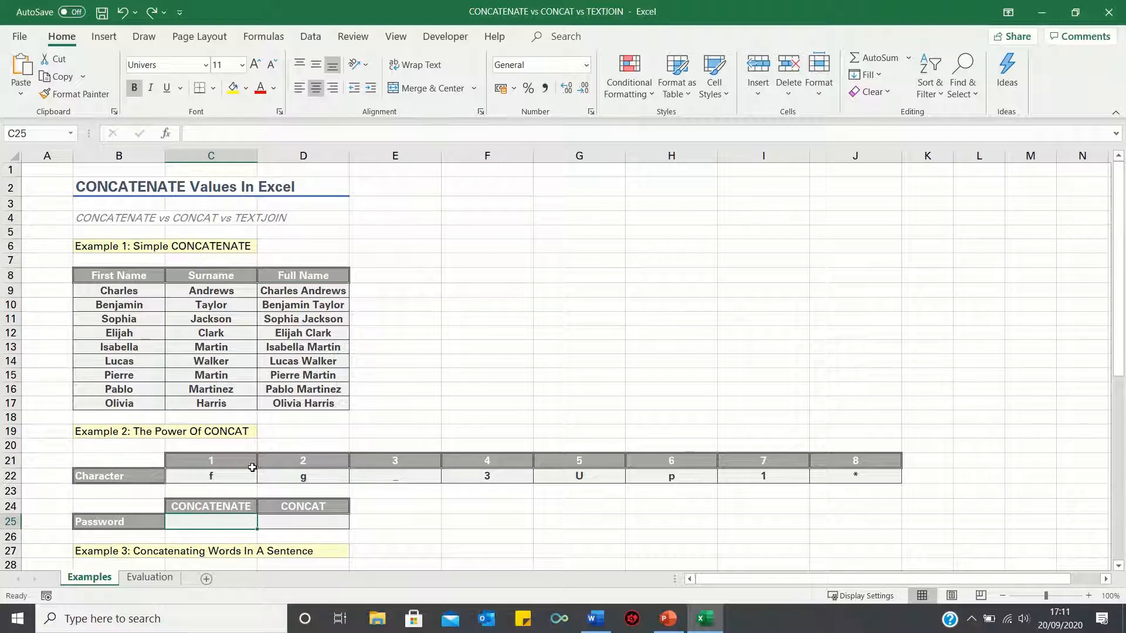
type("=conca")
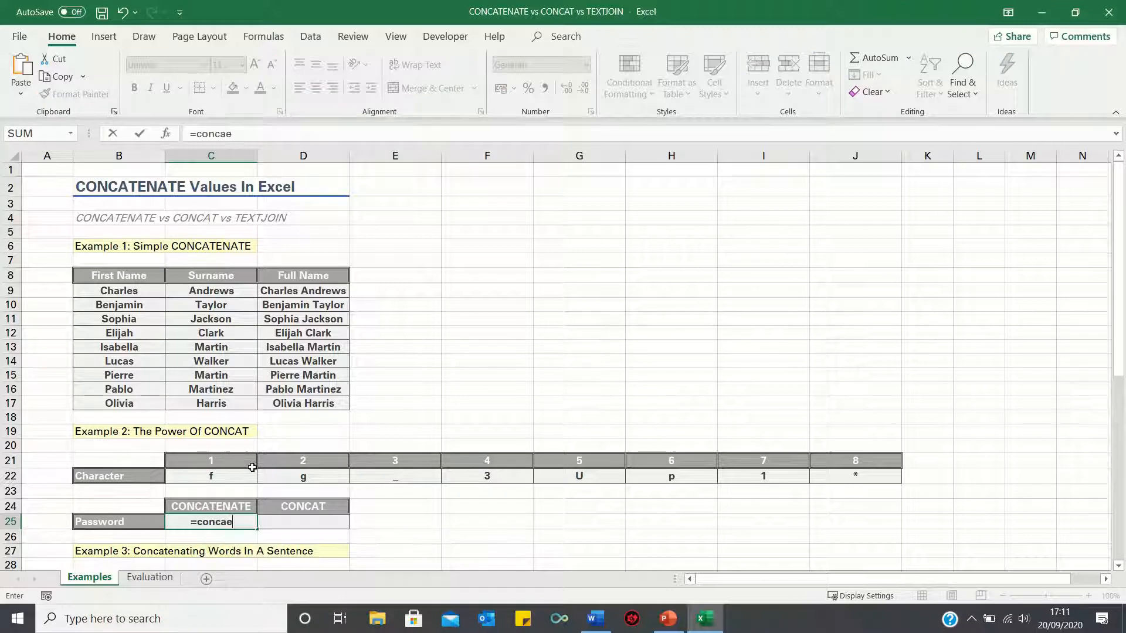
type("tenate(")
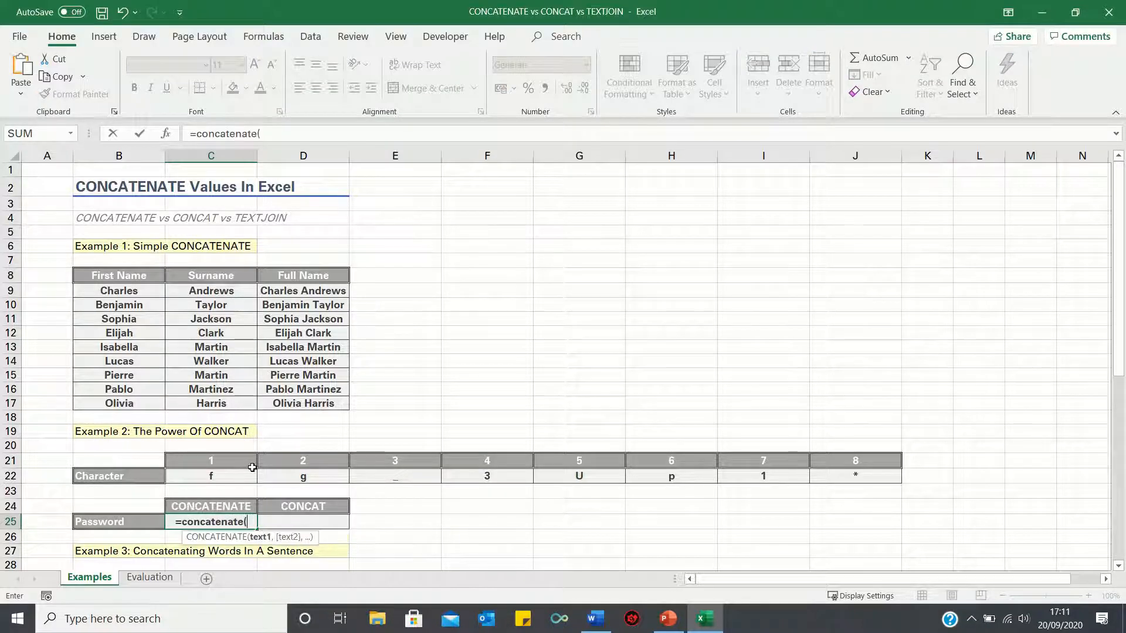
left_click(230, 478)
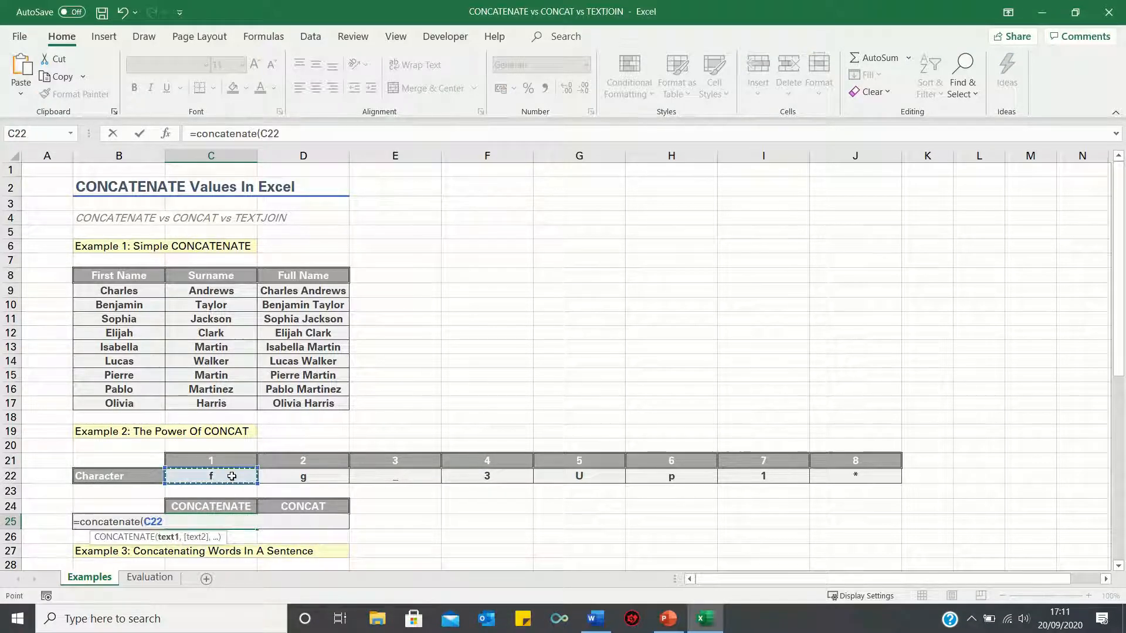
type(",")
left_click(301, 480)
type(",")
left_click(392, 477)
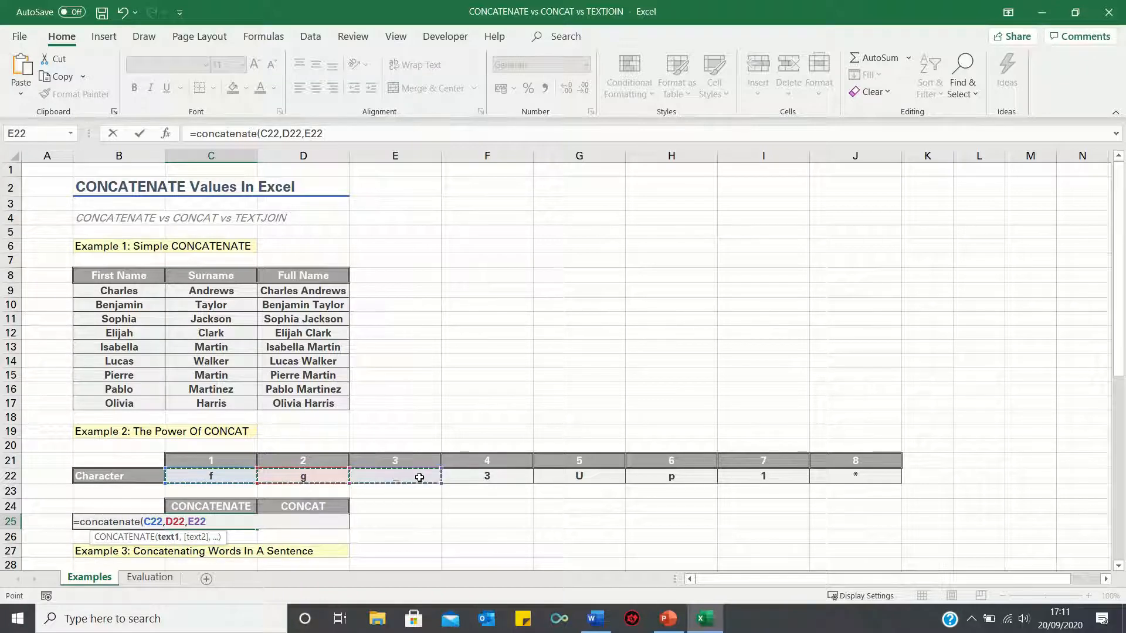
type(",")
left_click(464, 477)
type(",")
left_click(580, 474)
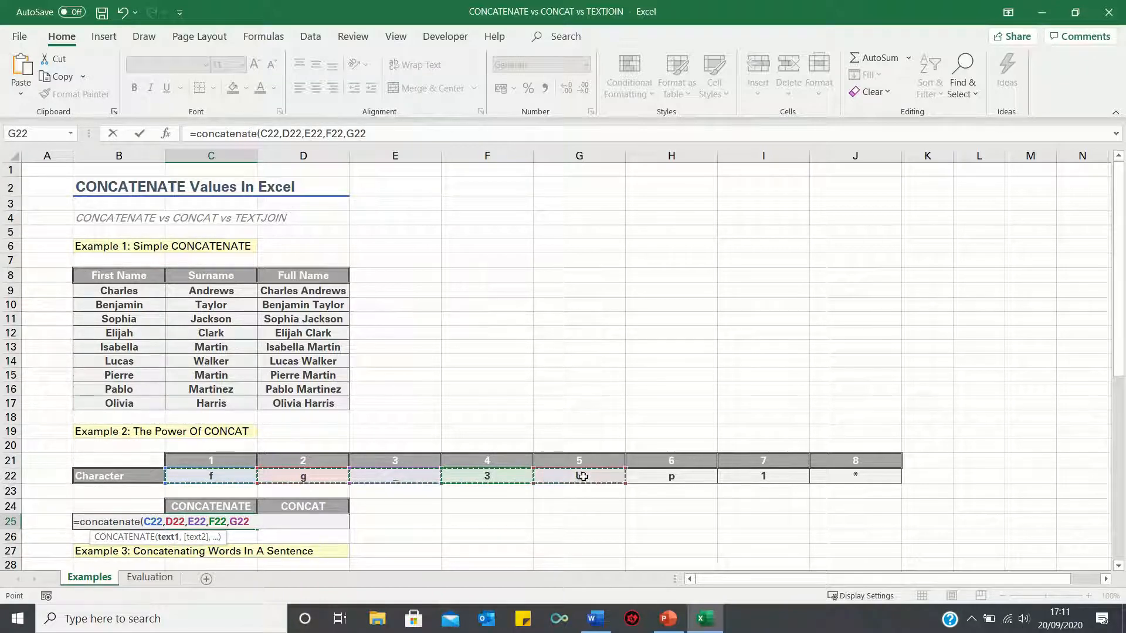
type(",")
left_click(684, 479)
type(",")
left_click(777, 481)
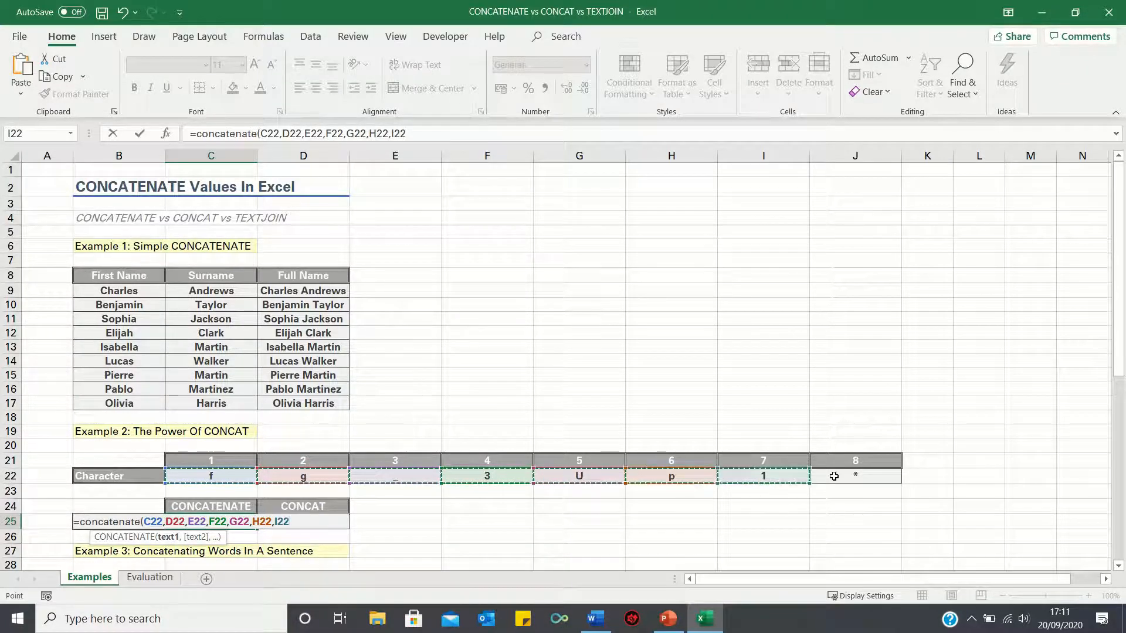
type(",")
left_click(850, 475)
key("Return")
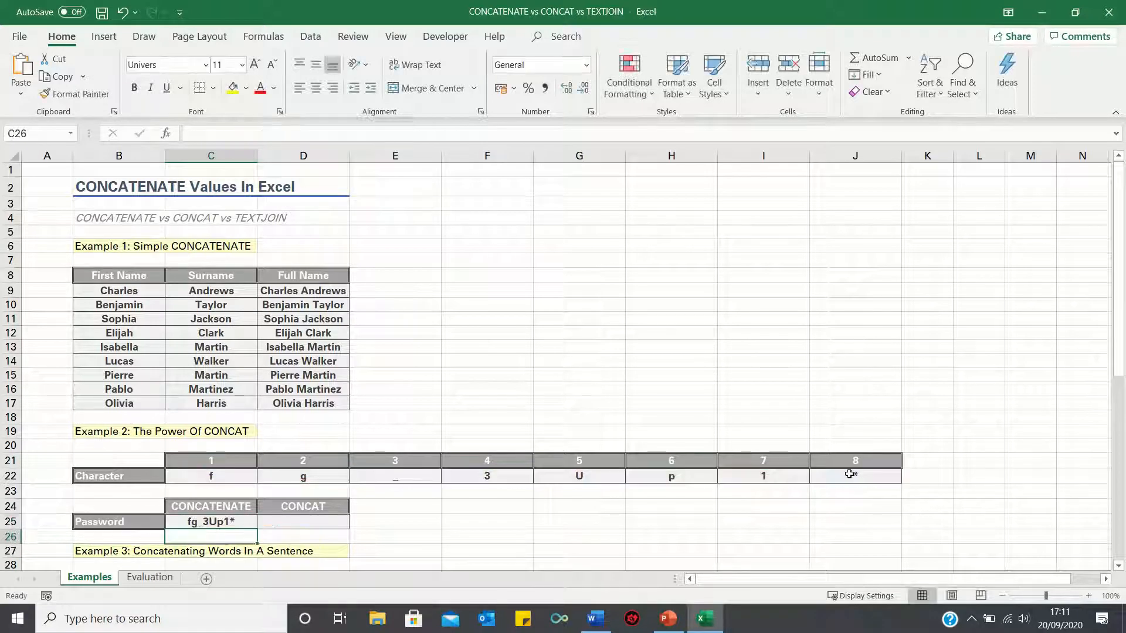
- Enter a CONCAT formula in D25 that joins the whole character range C22:J22
key("Right")
left_click(259, 522)
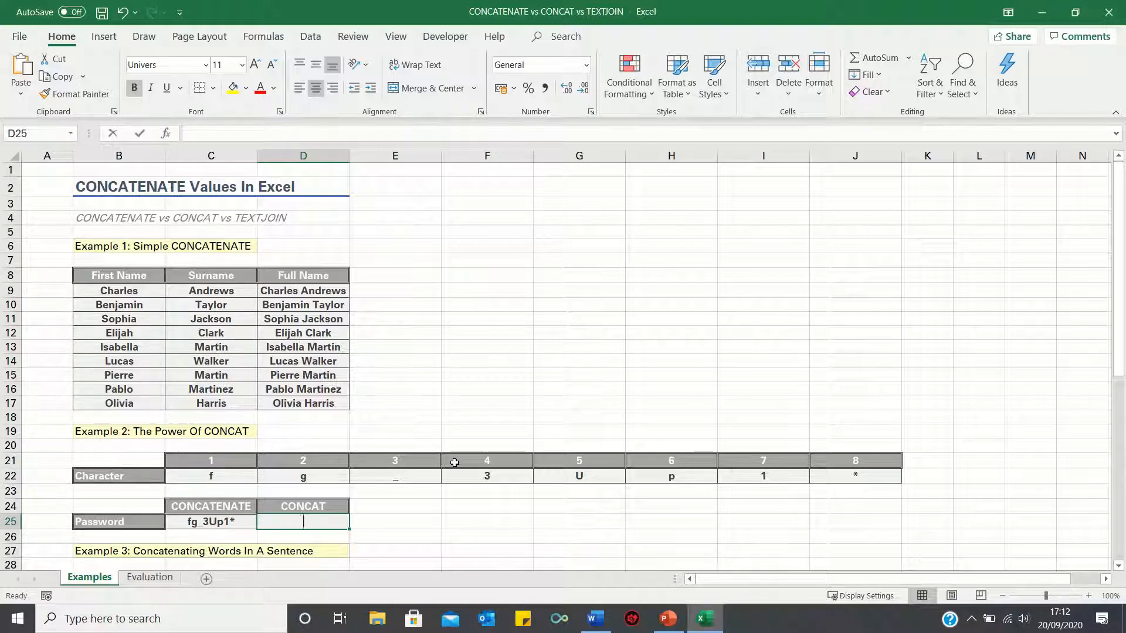
type("=concat(")
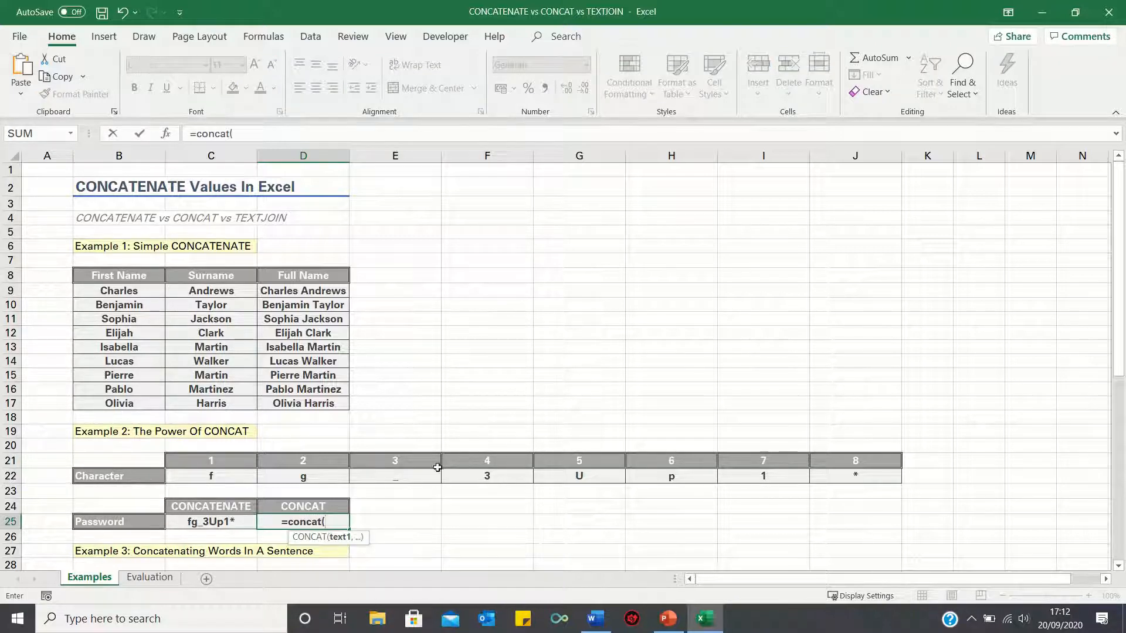
left_click_drag(224, 474, 843, 469)
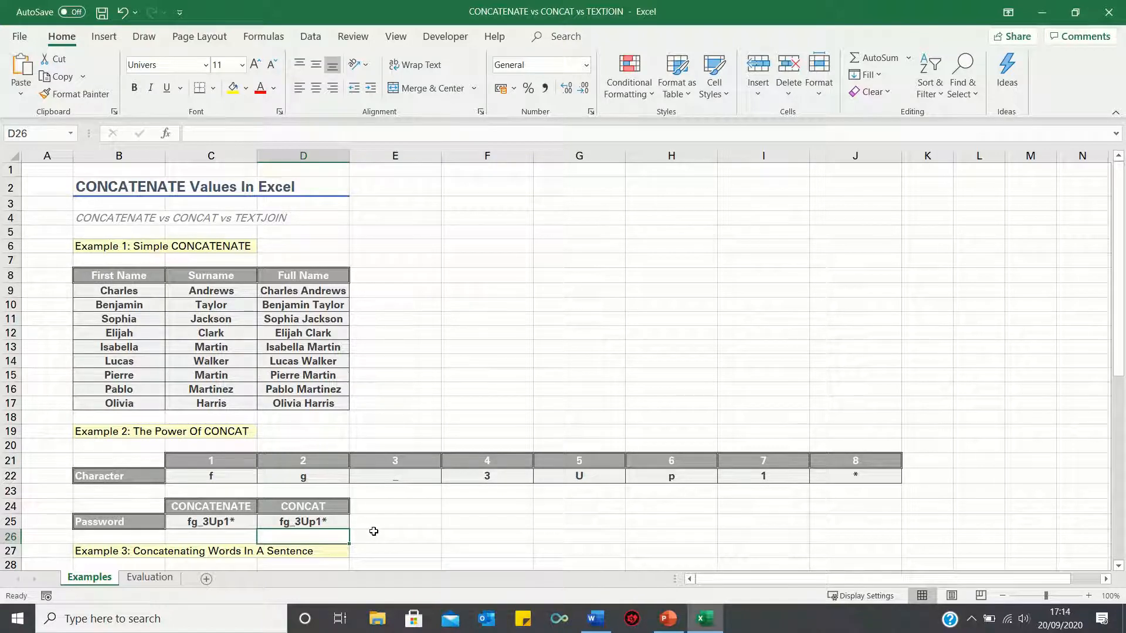
- Enter the formula =CONCAT(C30:F30) in Example 3's CONCAT sentence cell C33
scroll(381, 528, "down", 4)
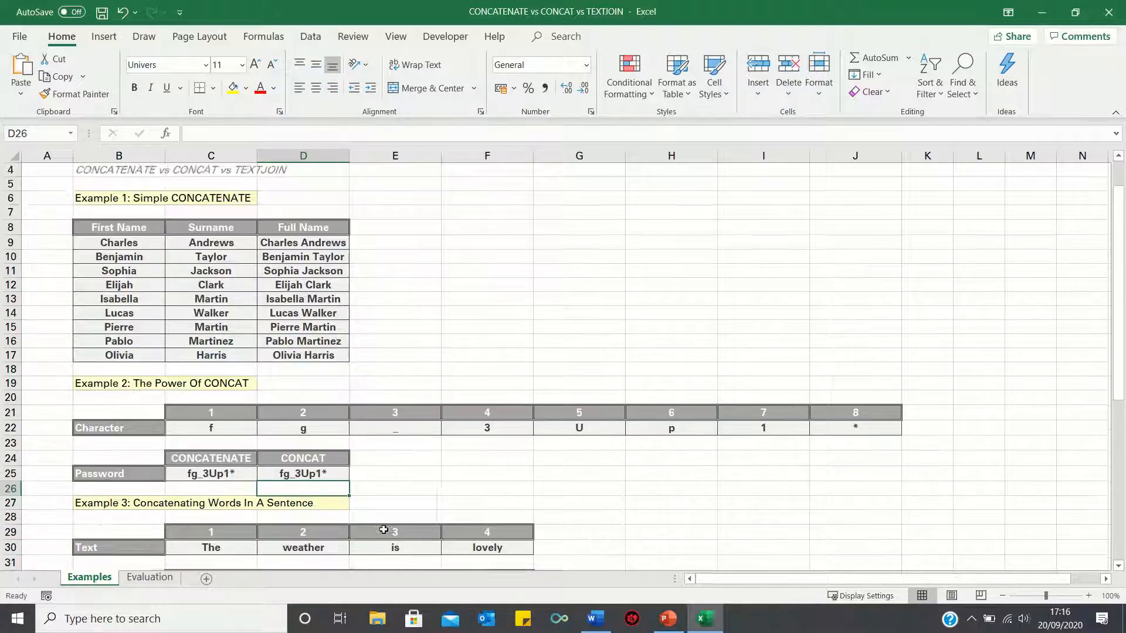
scroll(388, 509, "down", 2)
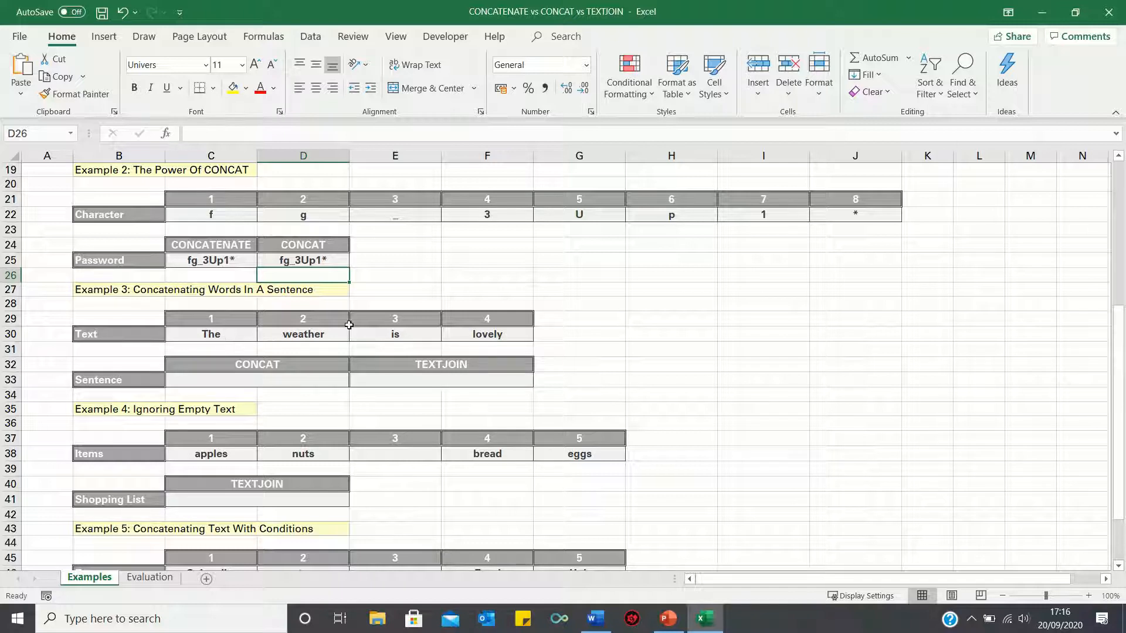
left_click(287, 380)
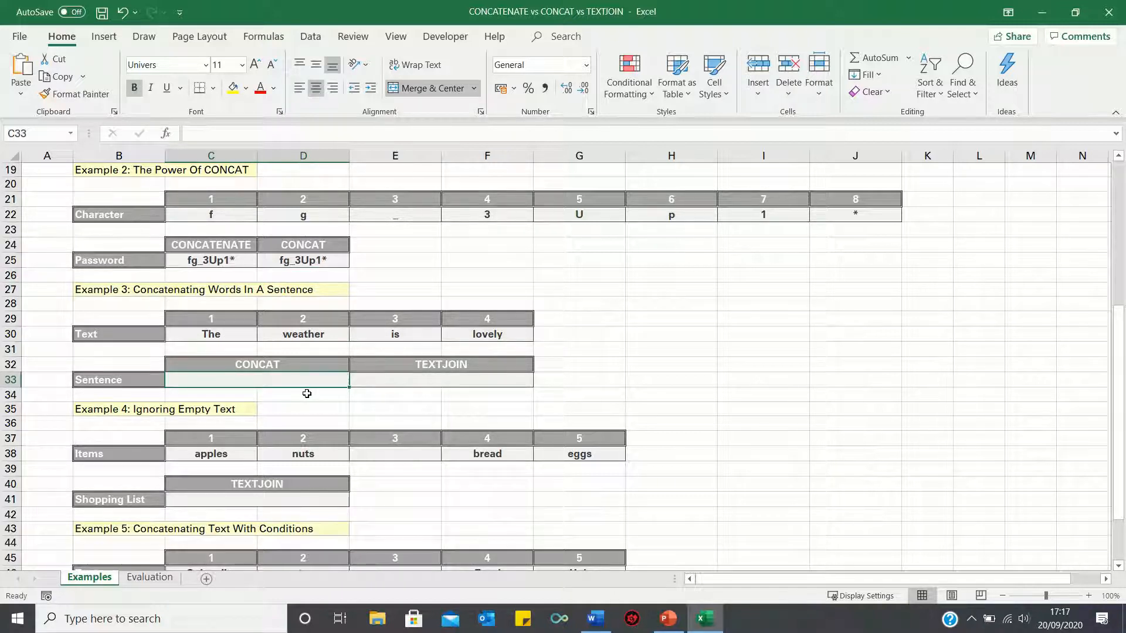
type("=concat(")
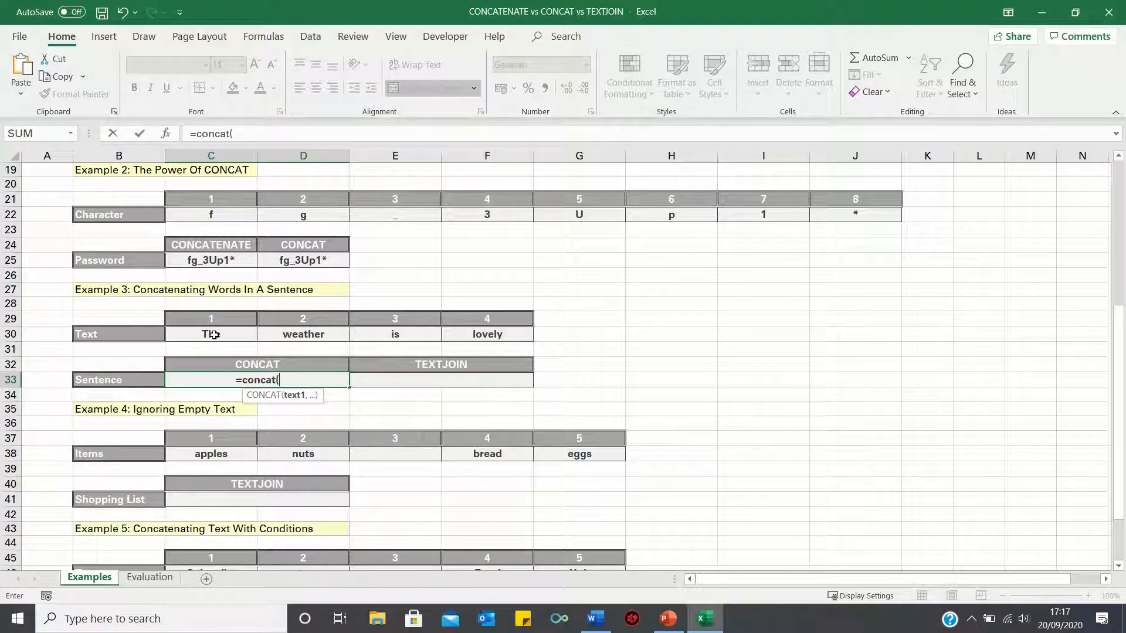
left_click_drag(217, 334, 464, 335)
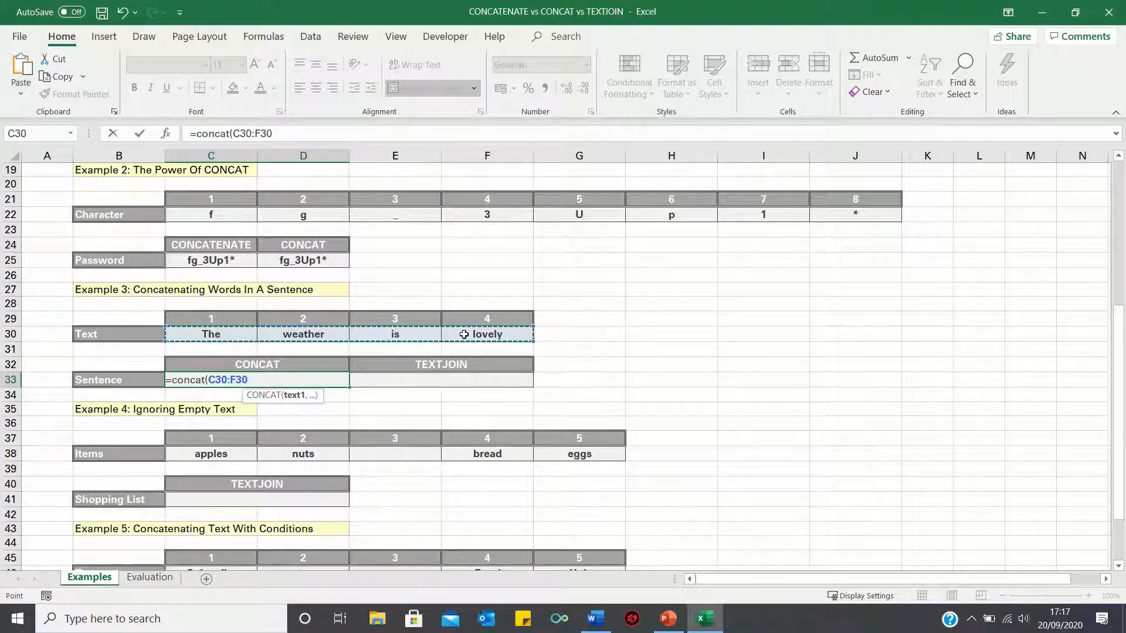
key("Return")
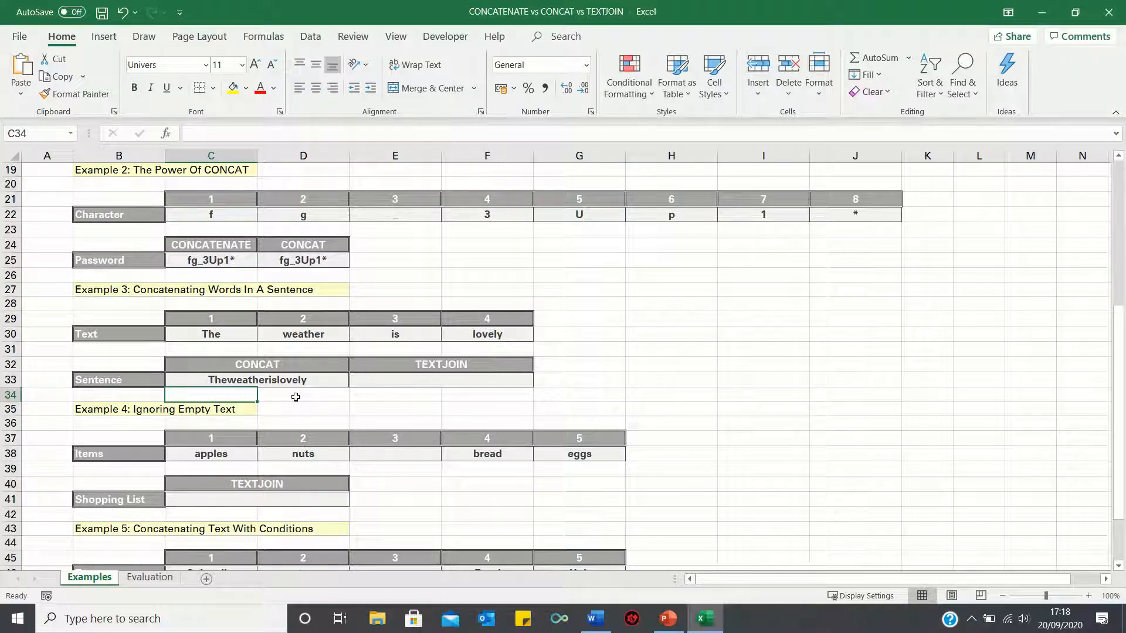
- Enter the formula =TEXTJOIN(" ",FALSE,C30:F30) in Example 3's TEXTJOIN sentence cell E33
key("Right")
key("Right")
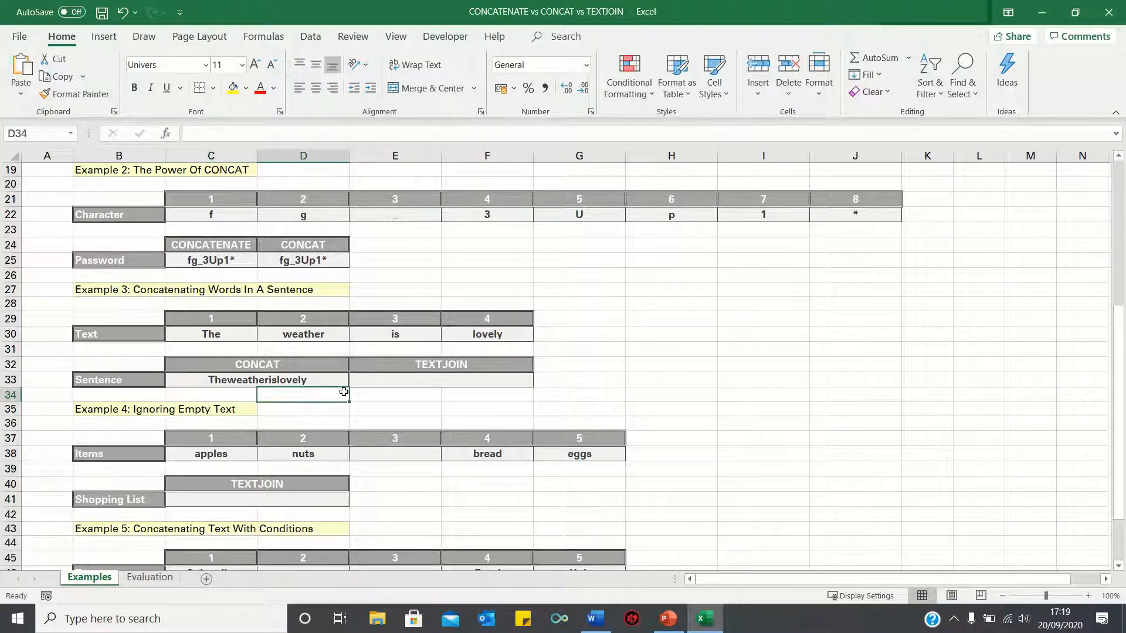
key("Up")
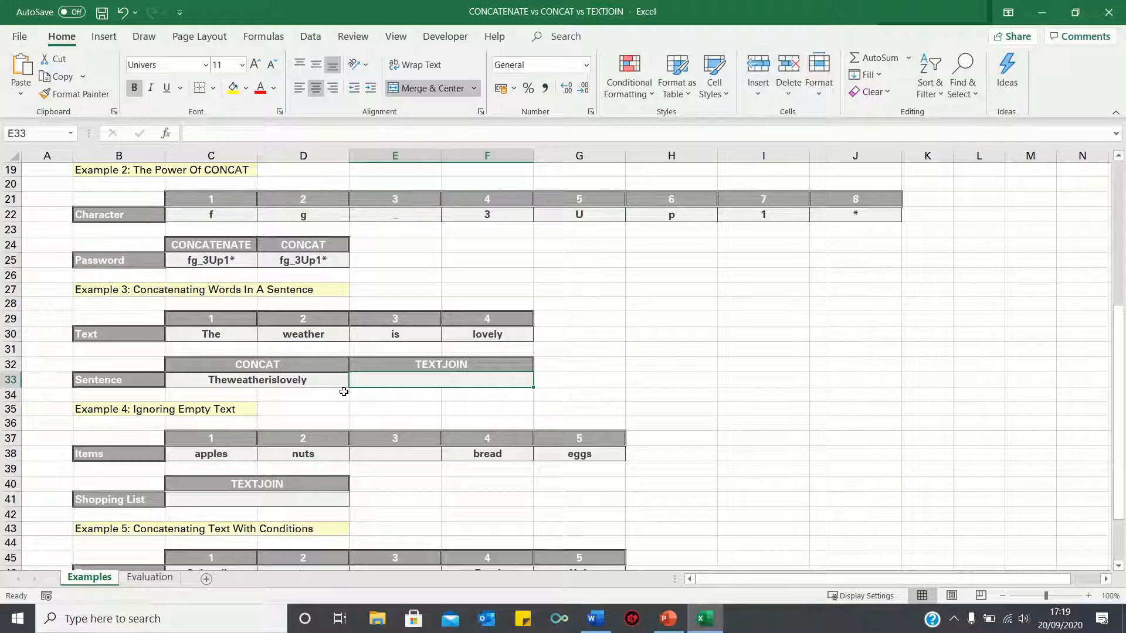
type("=tex")
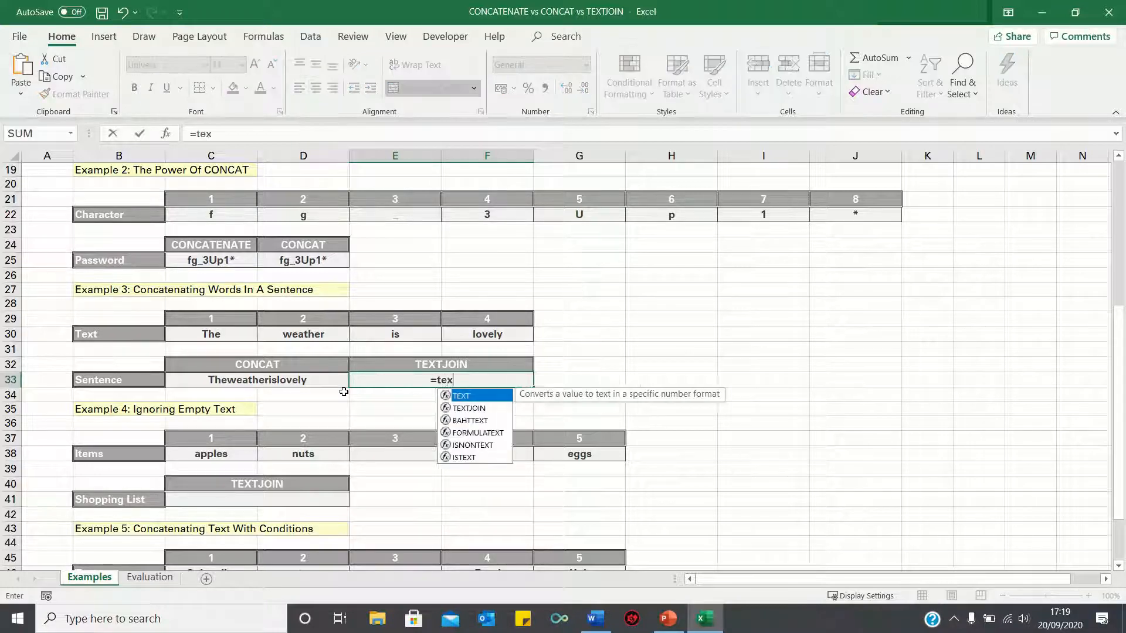
type("tjoin(")
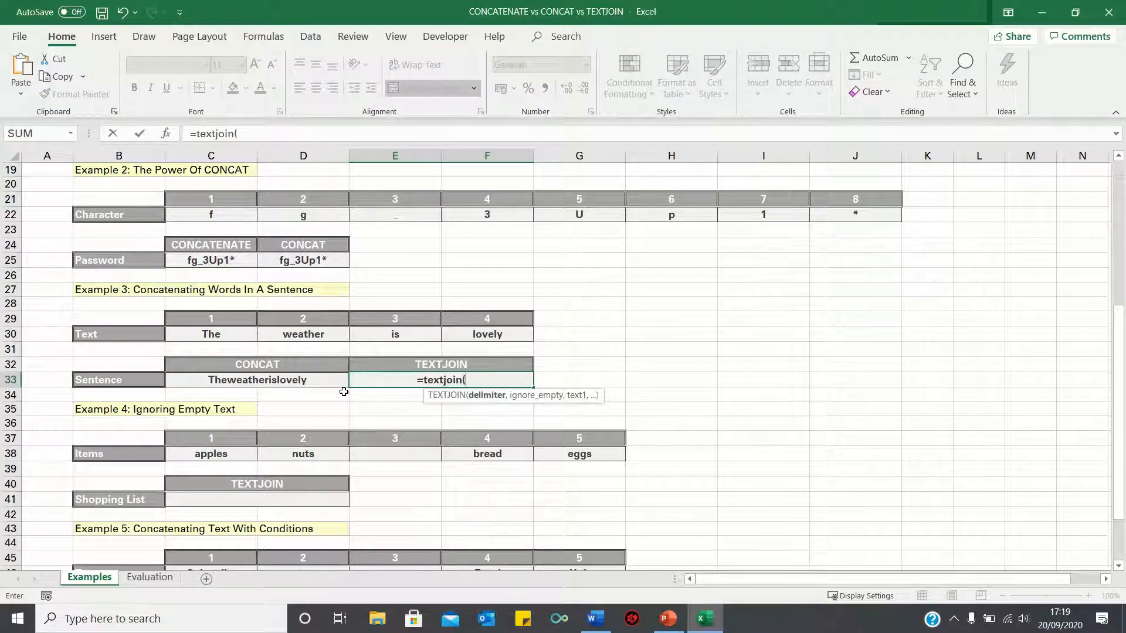
type("\" \"")
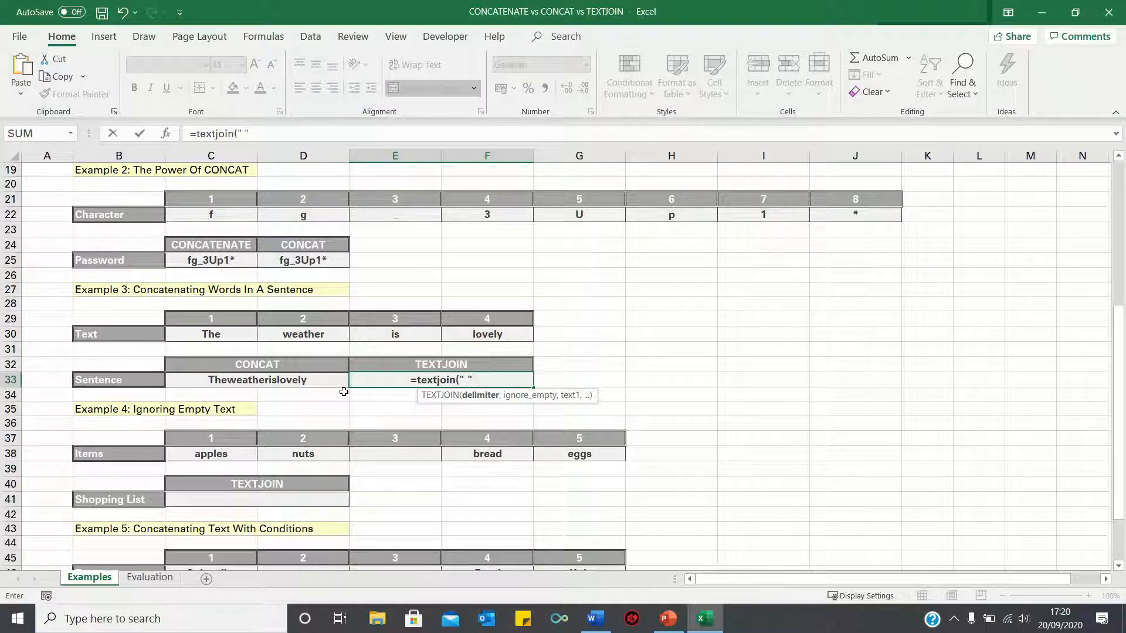
type(",false")
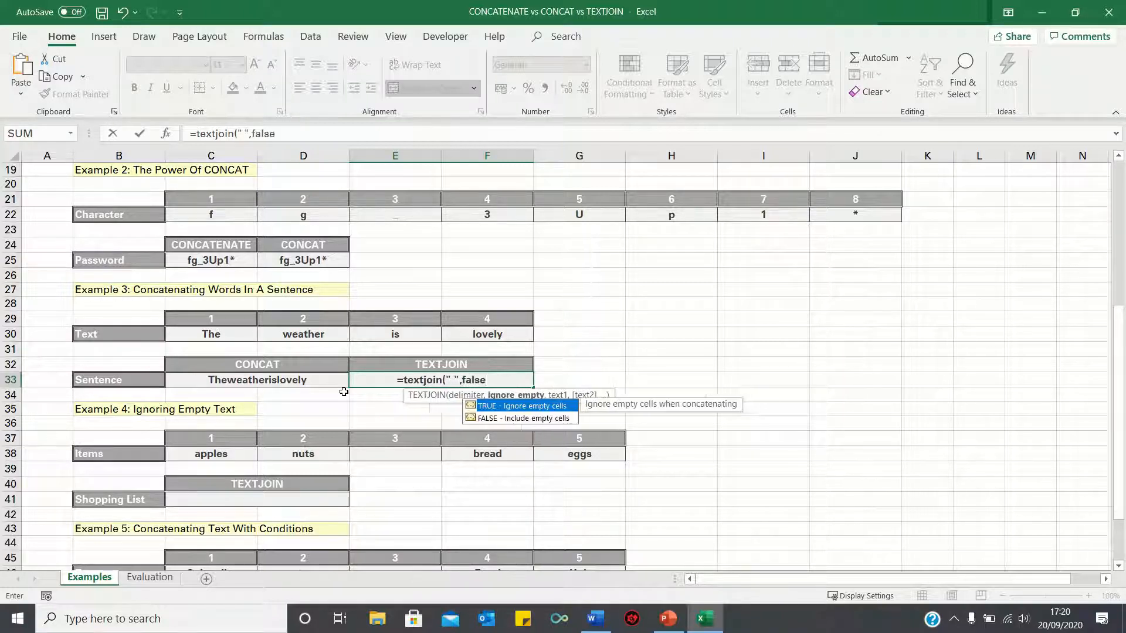
type(",")
left_click(244, 332)
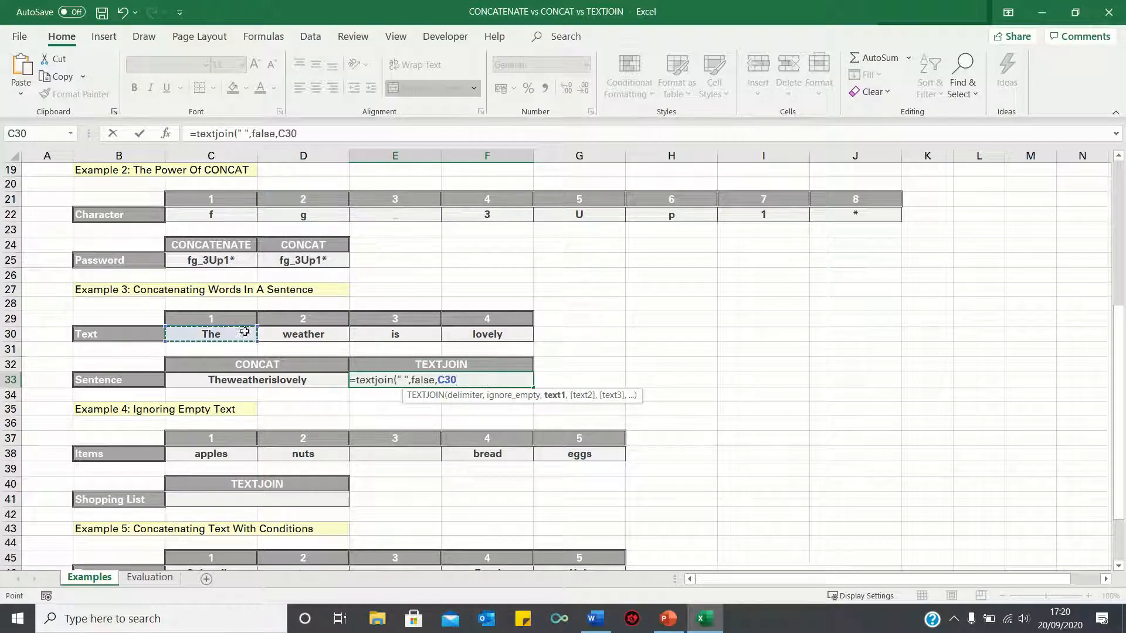
left_click_drag(245, 332, 485, 336)
type(")")
key("Return")
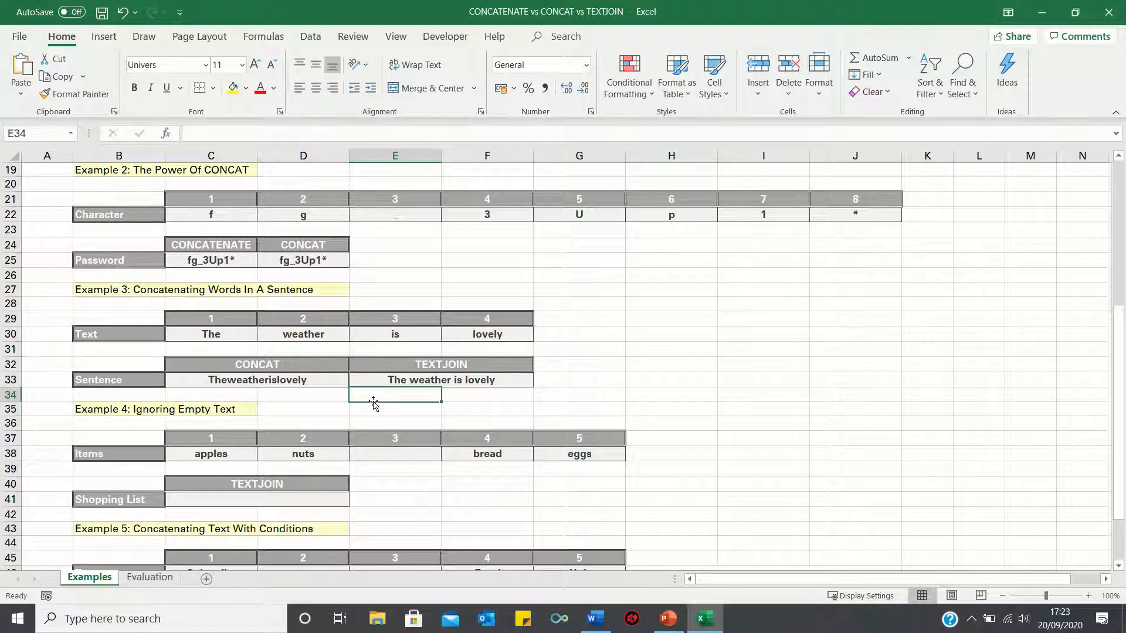
- Enter the formula =TEXTJOIN(", ",FALSE,C38:G38) in Example 4's Shopping List cell C41
left_click(290, 501)
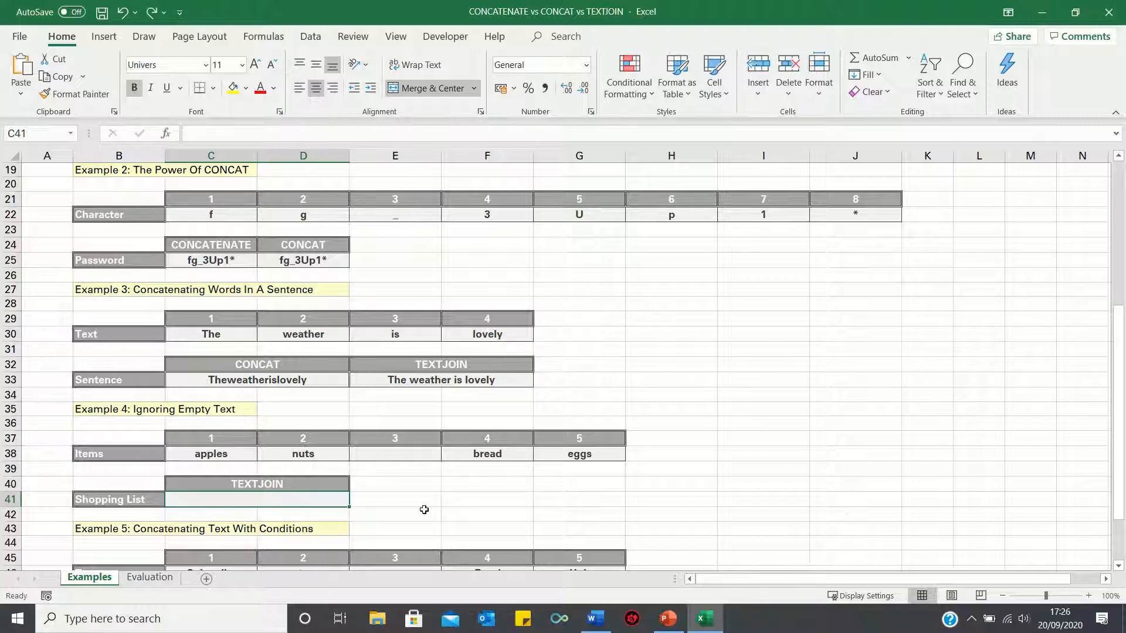
type("=textj")
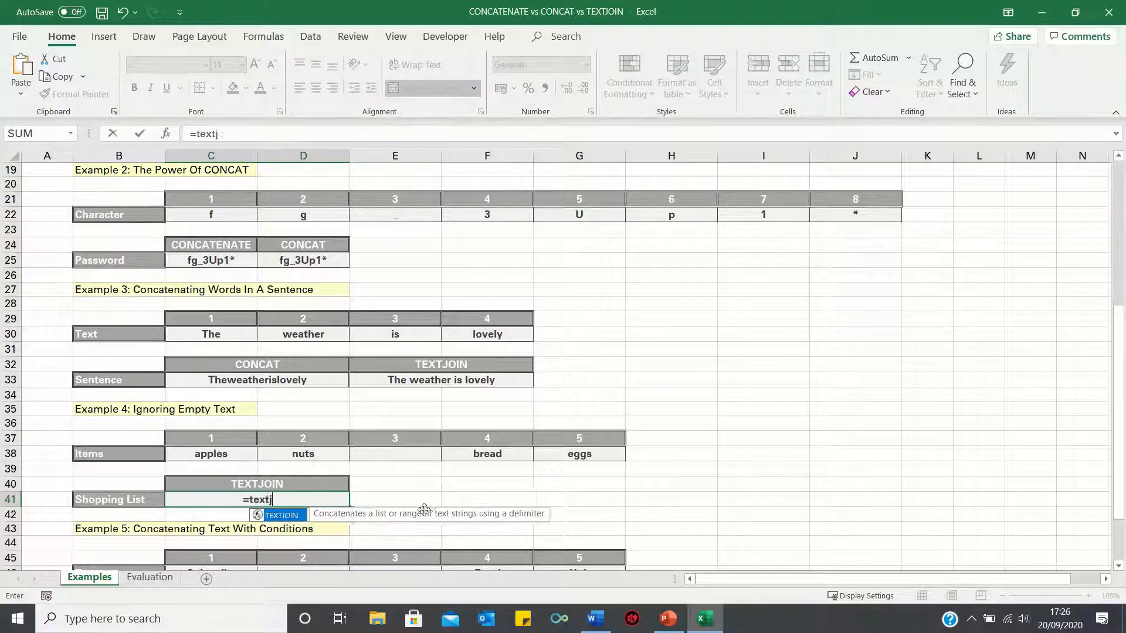
type("oin(\"")
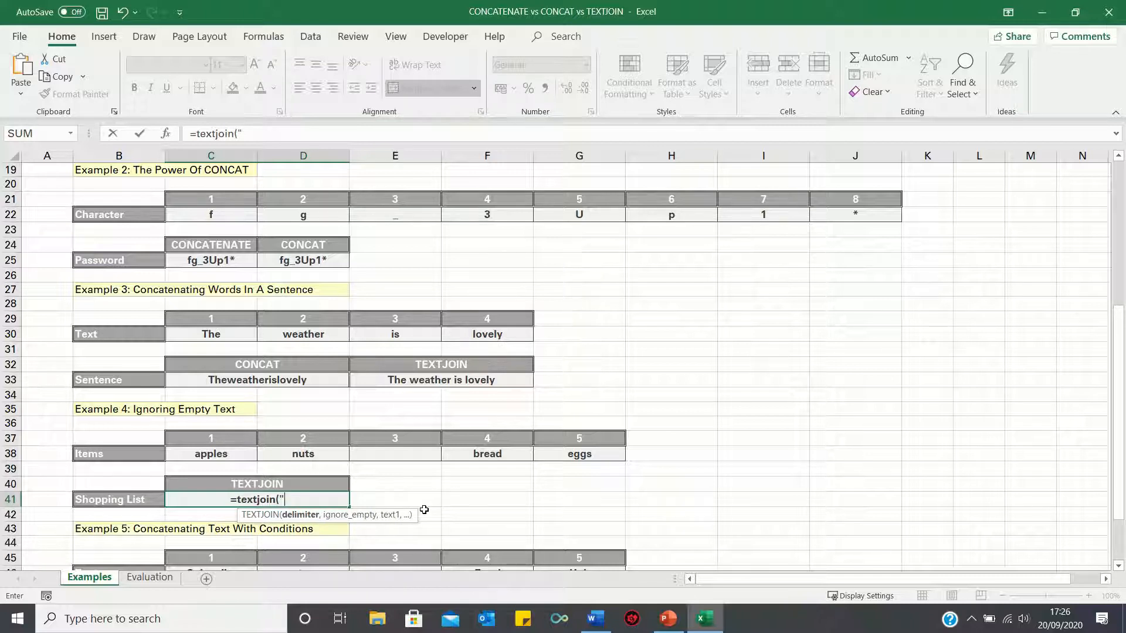
type(",")
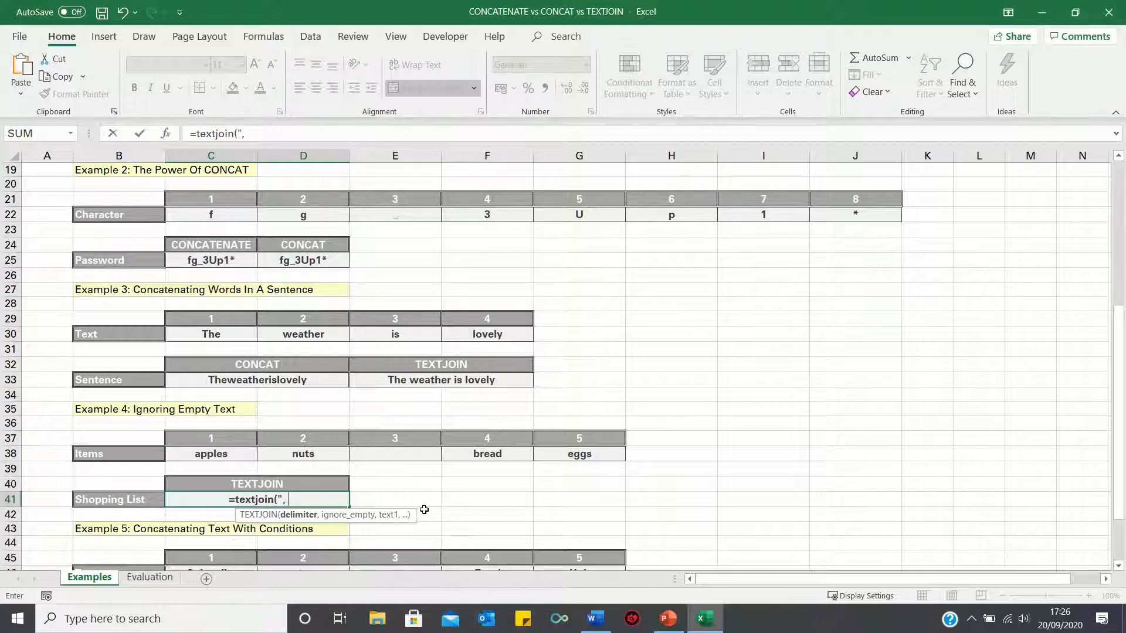
type(" \"")
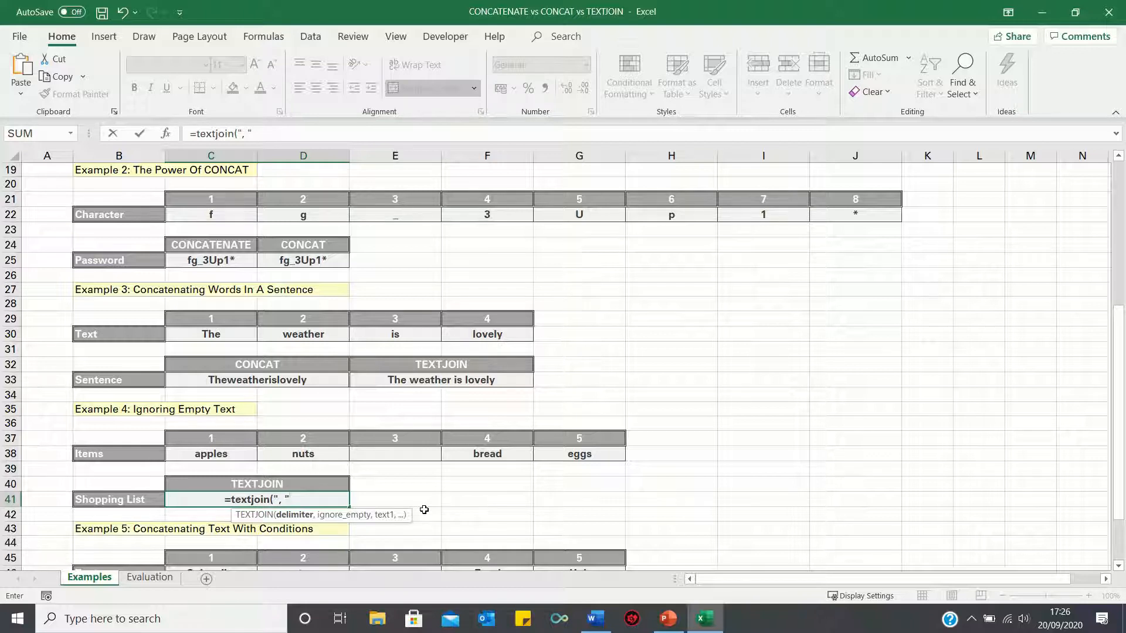
type(",false,")
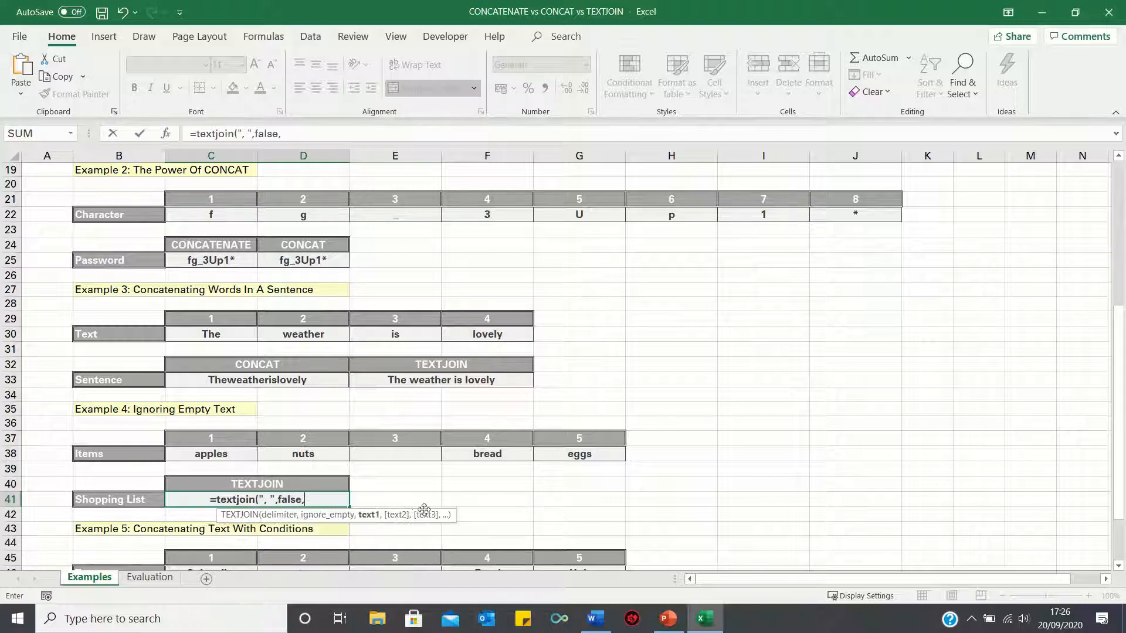
left_click_drag(228, 457, 553, 458)
key("Return")
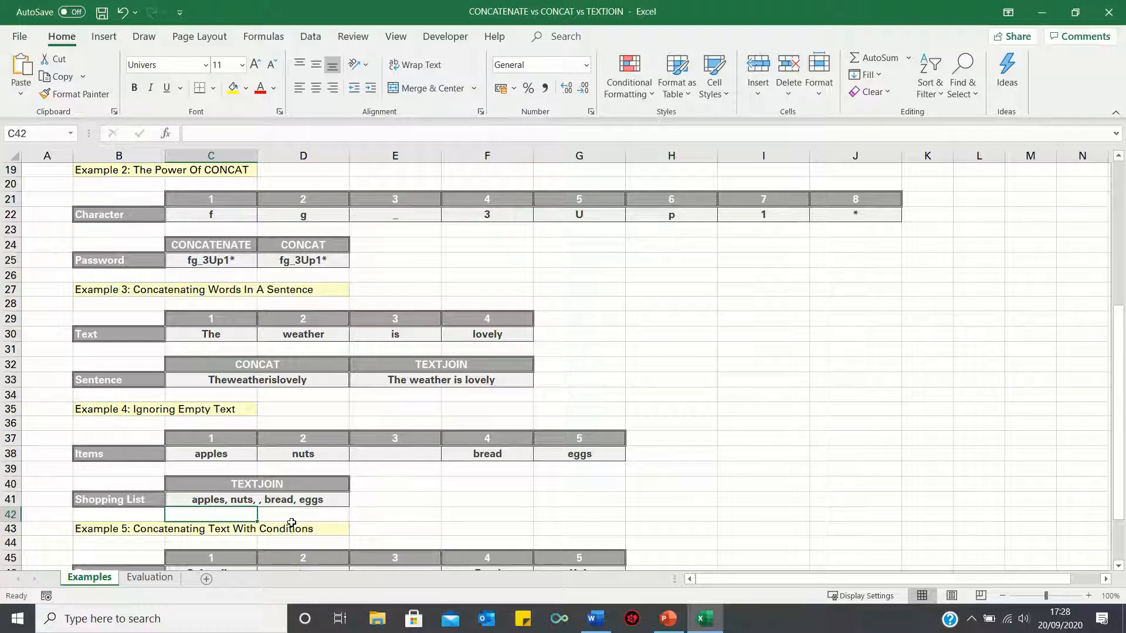
- Set the ignore_empty argument of the Shopping List formula in C41 to TRUE
key("Up")
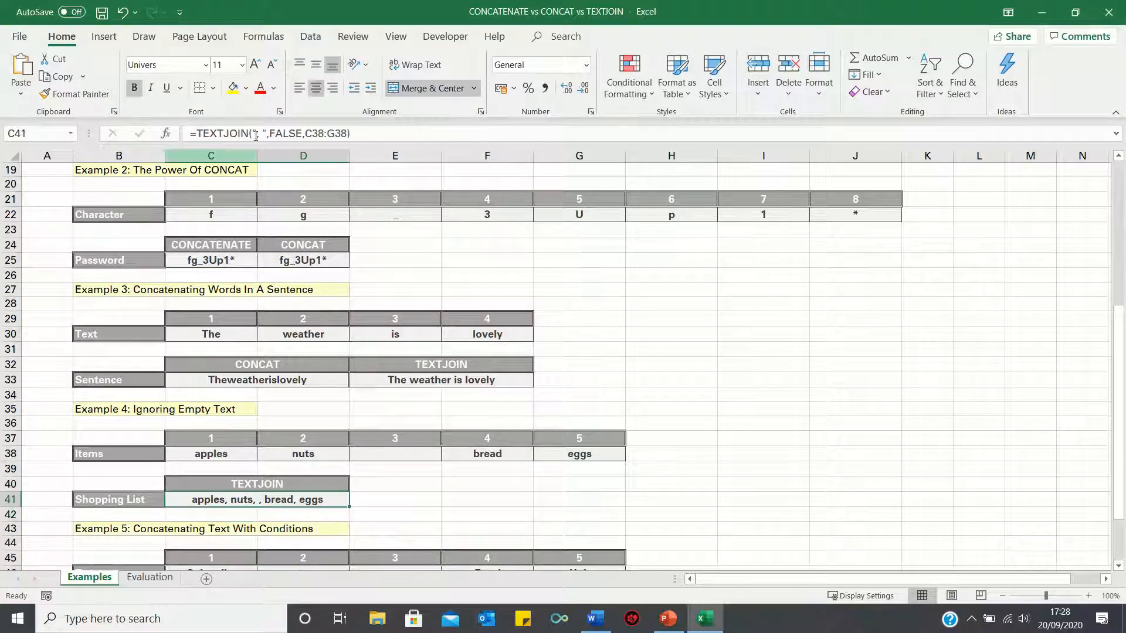
left_click(275, 134)
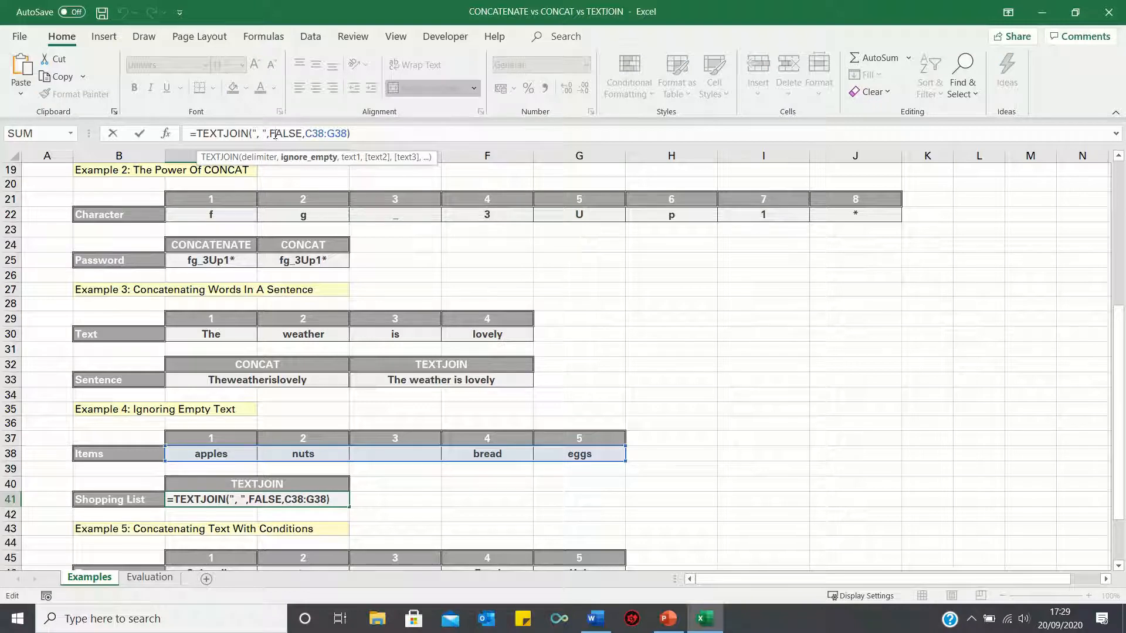
double_click(280, 134)
type("true")
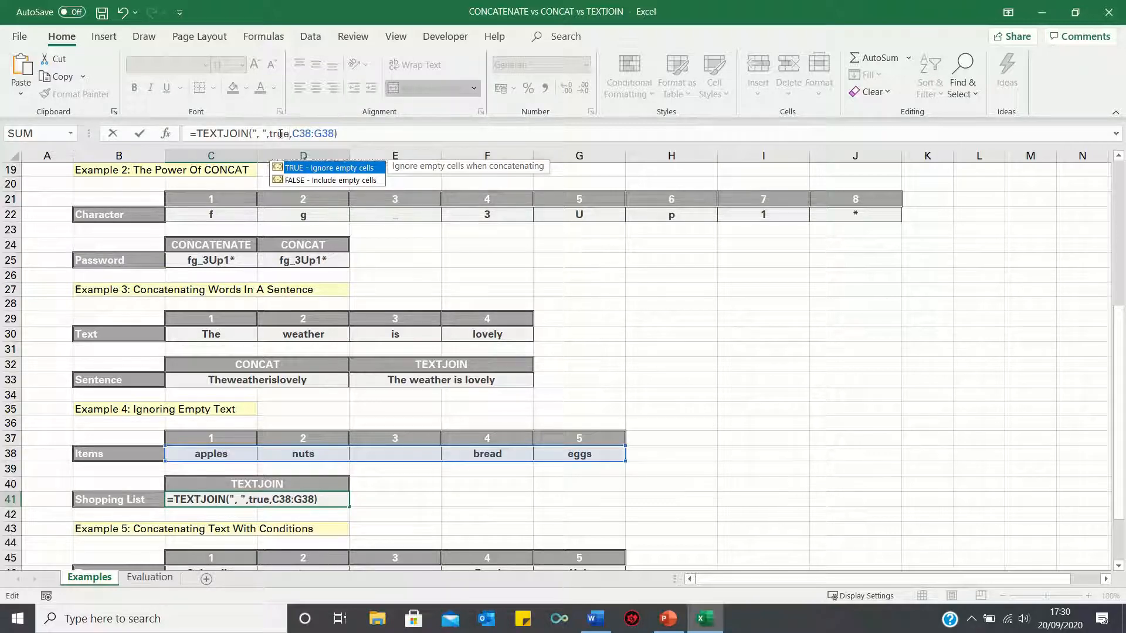
key("Return")
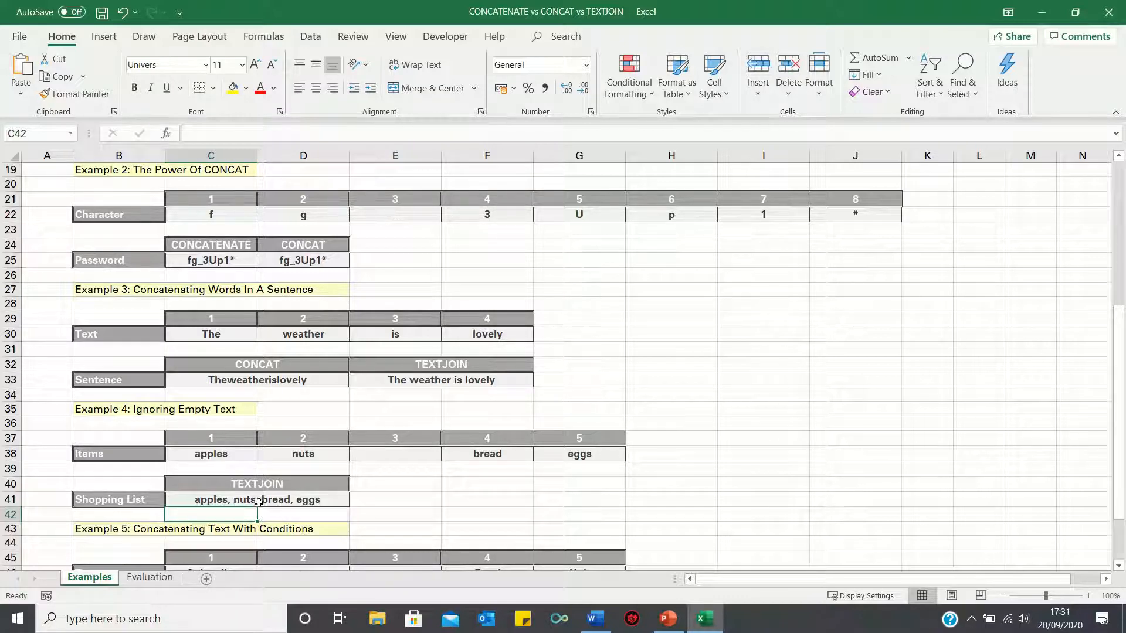
- Enter the formula =TEXTJOIN(" ",TRUE,C46:G46) in Example 5's TEXTJOIN sentence cell C49
scroll(259, 502, "down", 3)
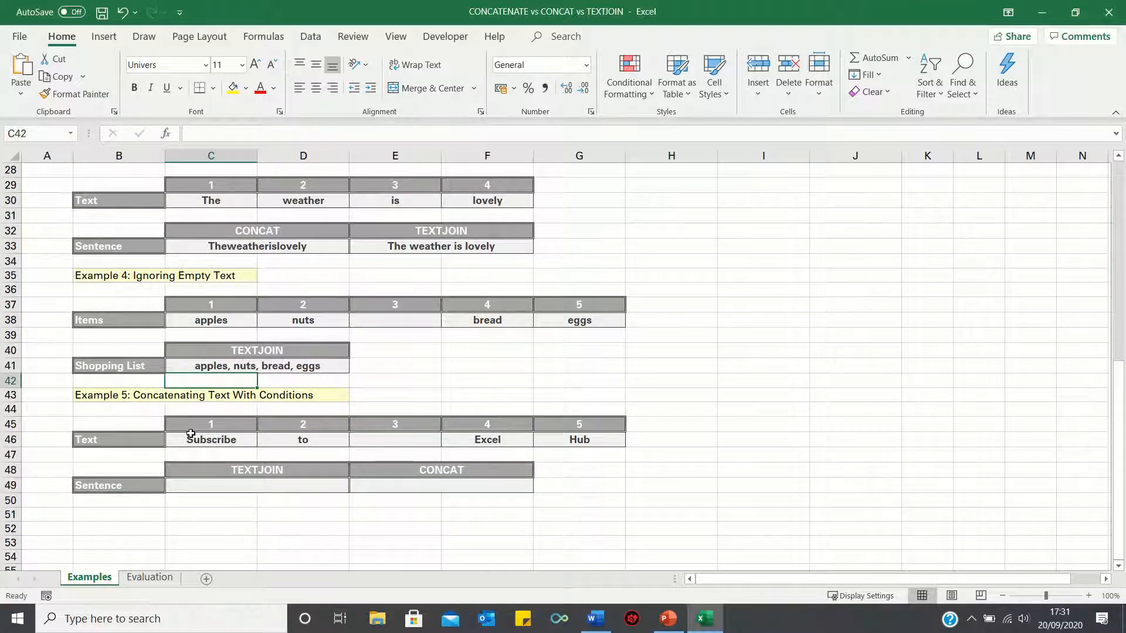
left_click(254, 488)
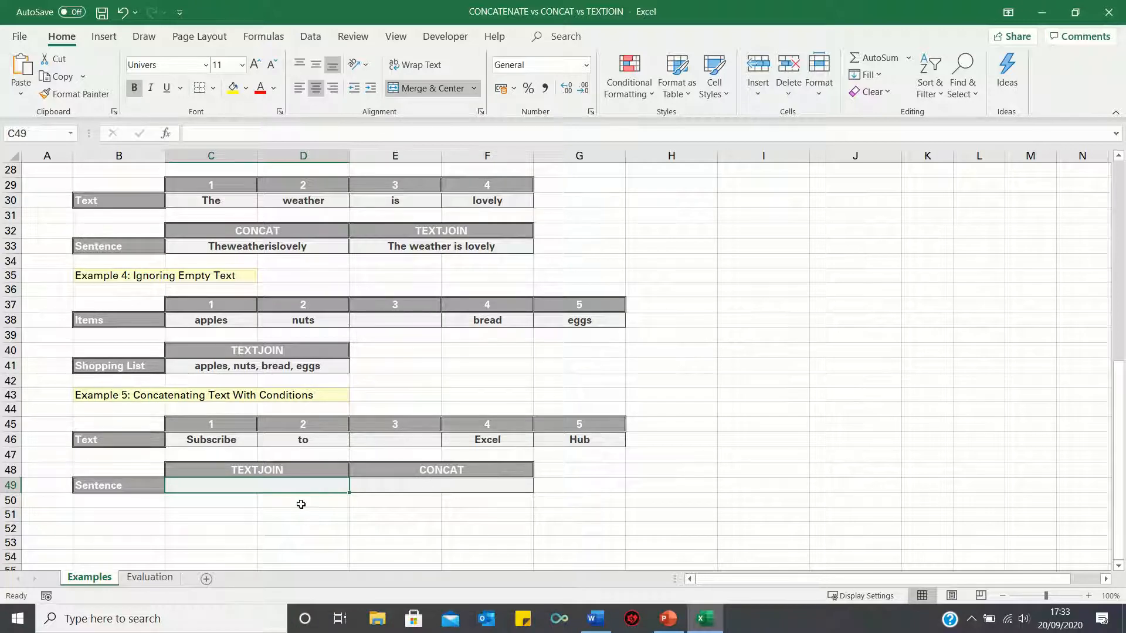
type("=textjoin")
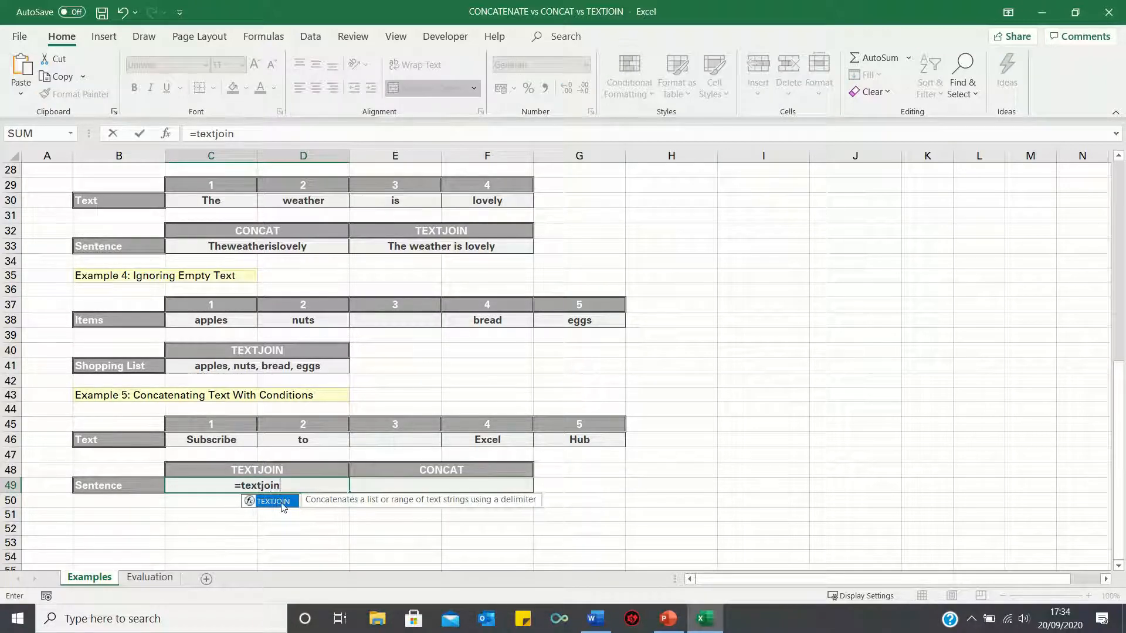
type("(\" \"")
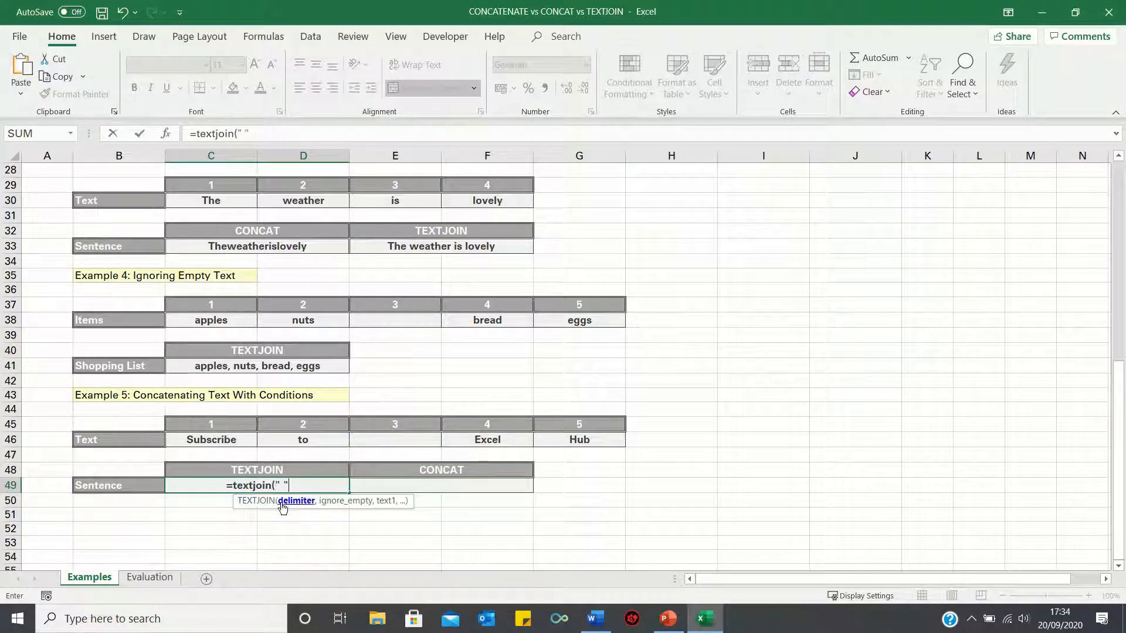
type(",true")
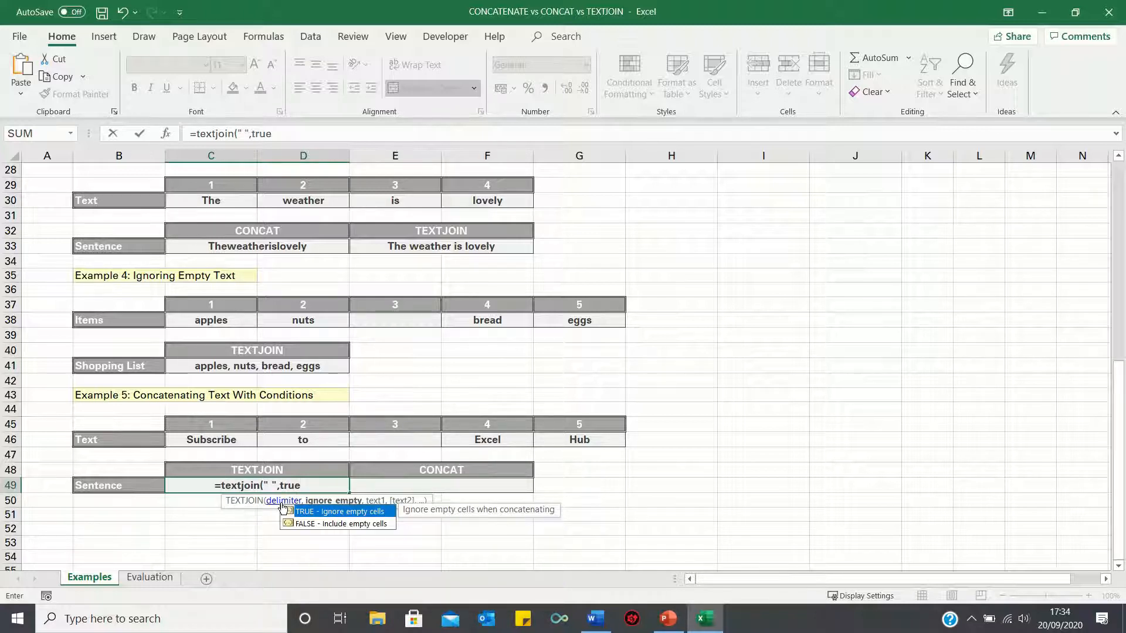
type(",")
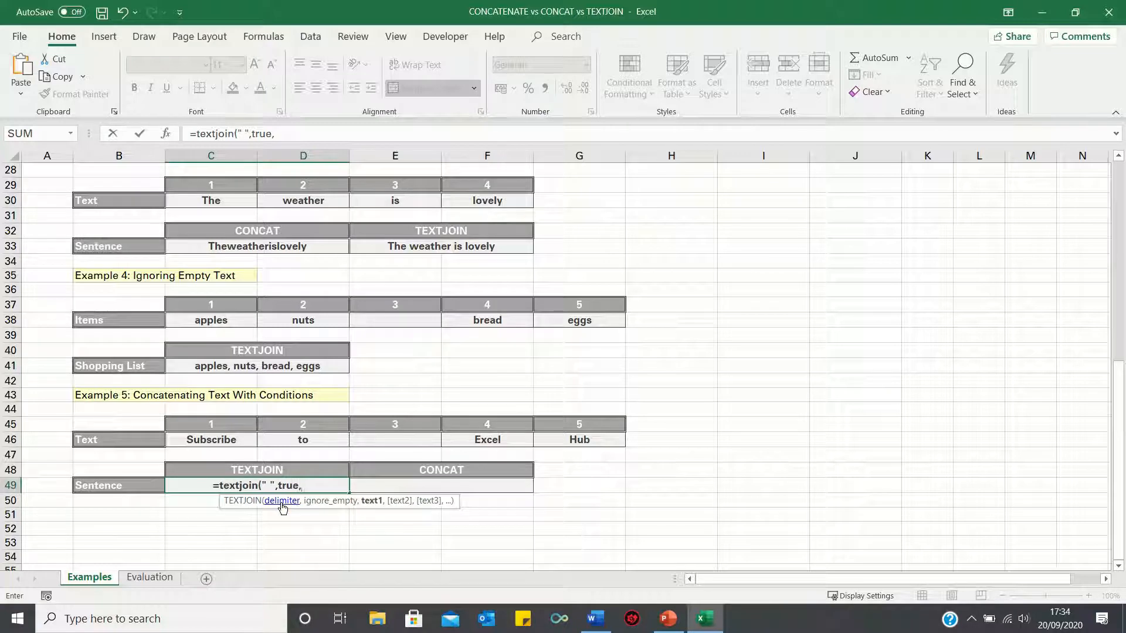
left_click_drag(211, 447, 566, 443)
key("Return")
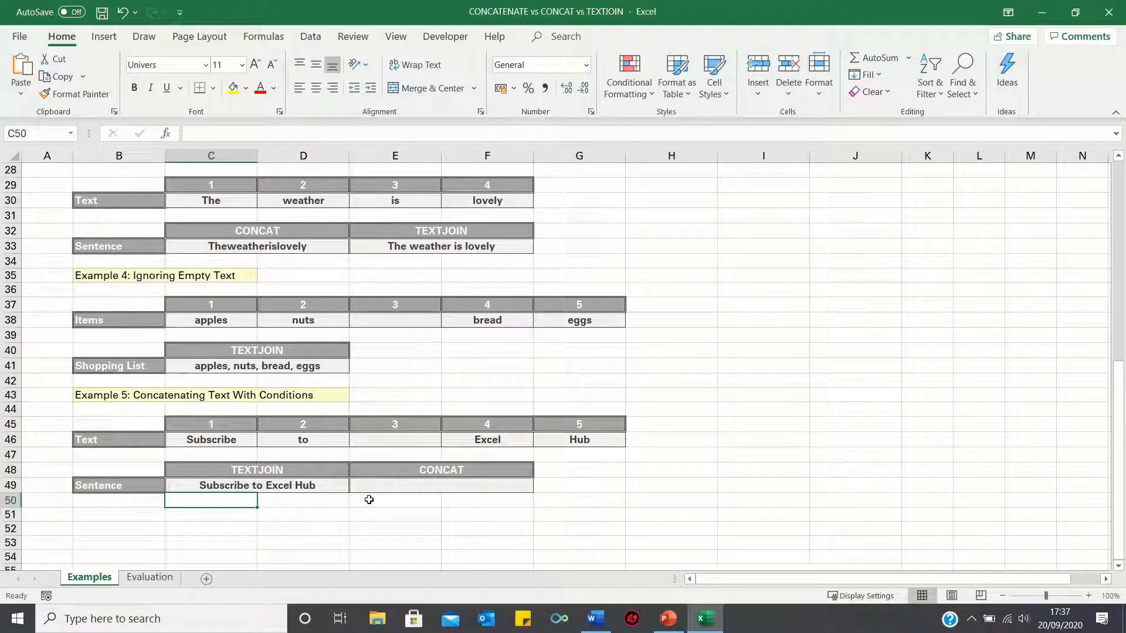
- Enter the formula =CONCAT(C46," ",D46," the ",F46," ",G46) in Example 5's CONCAT sentence cell E49
left_click(463, 486)
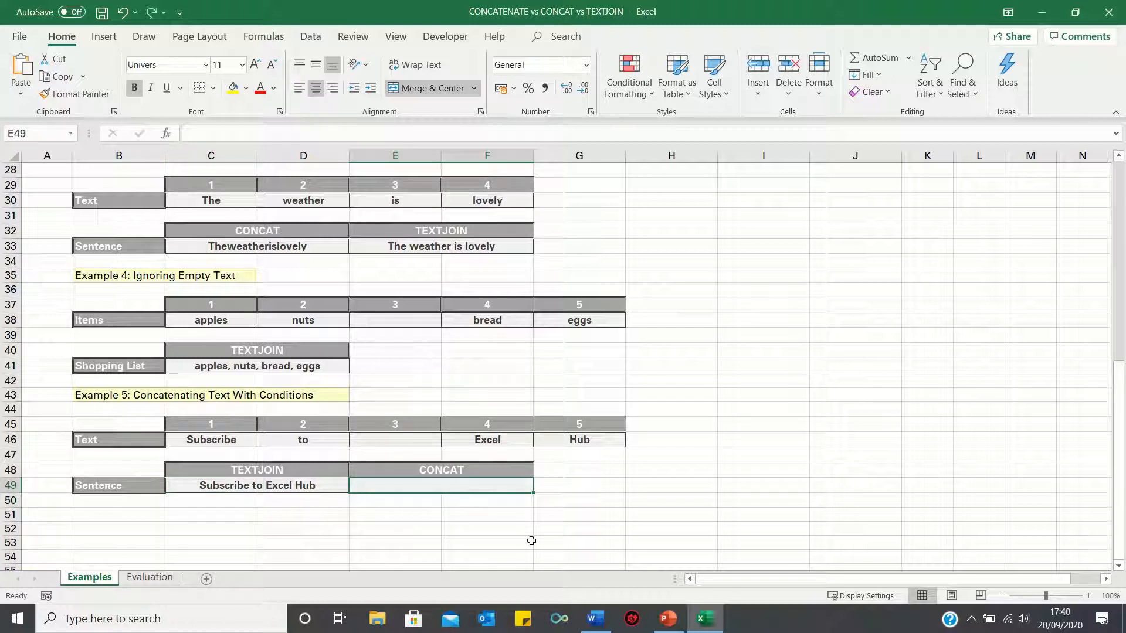
type("=co")
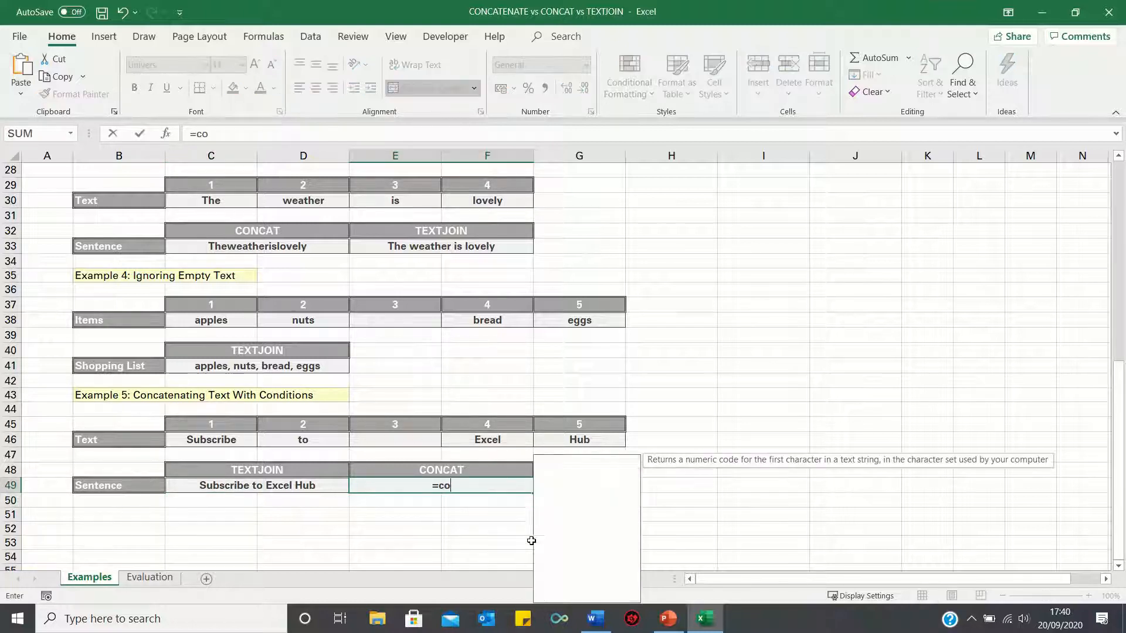
type("ncat(")
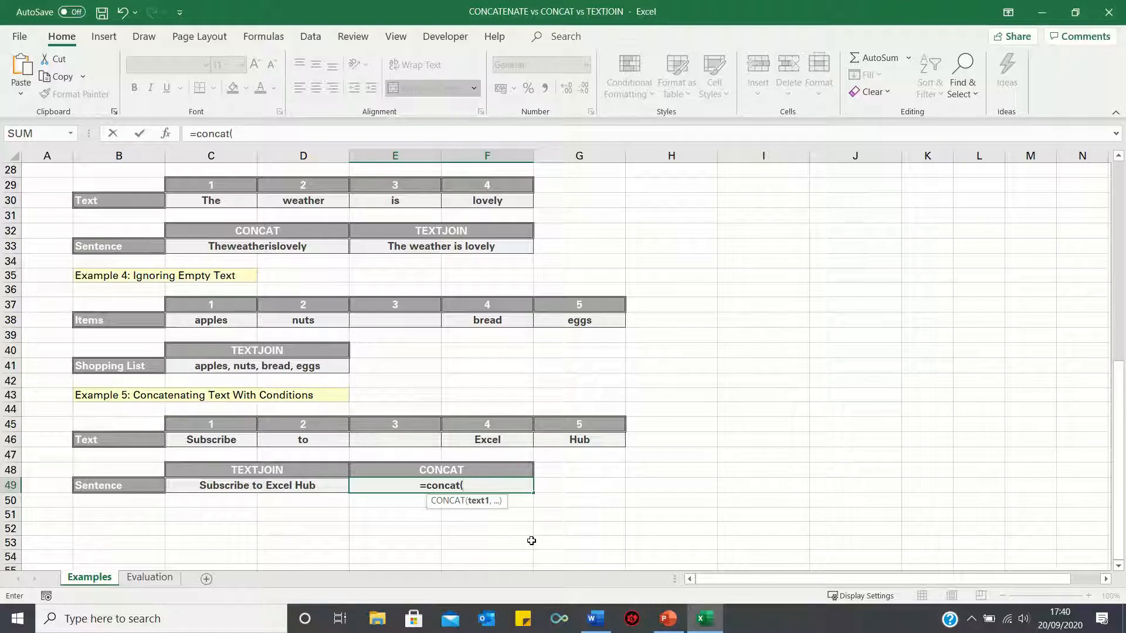
left_click(217, 441)
type(",")
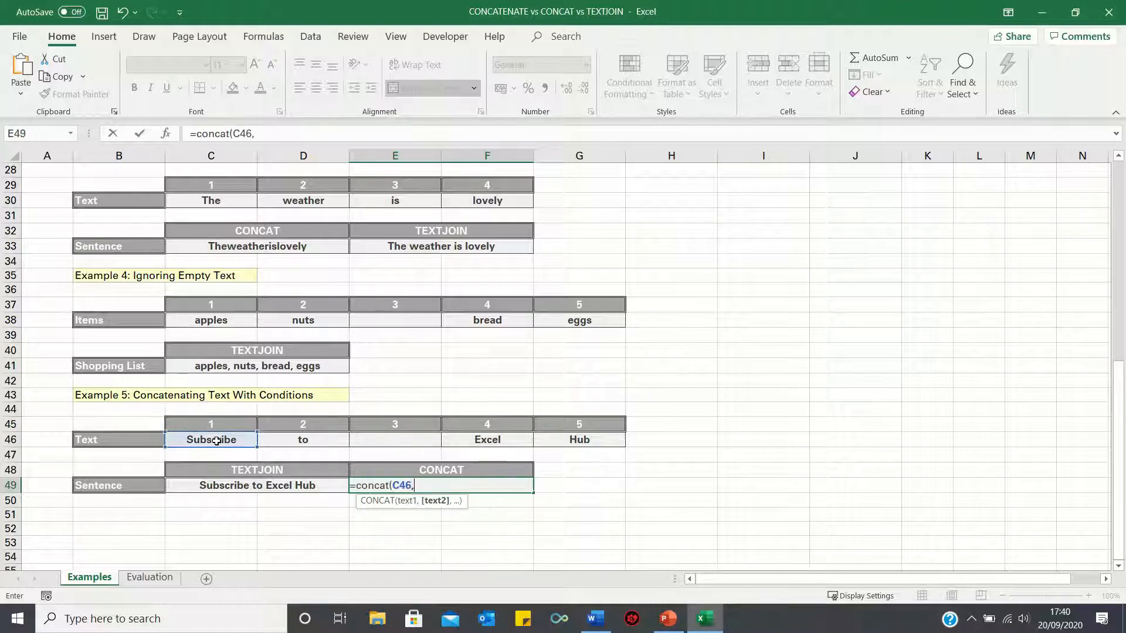
type("\" \",")
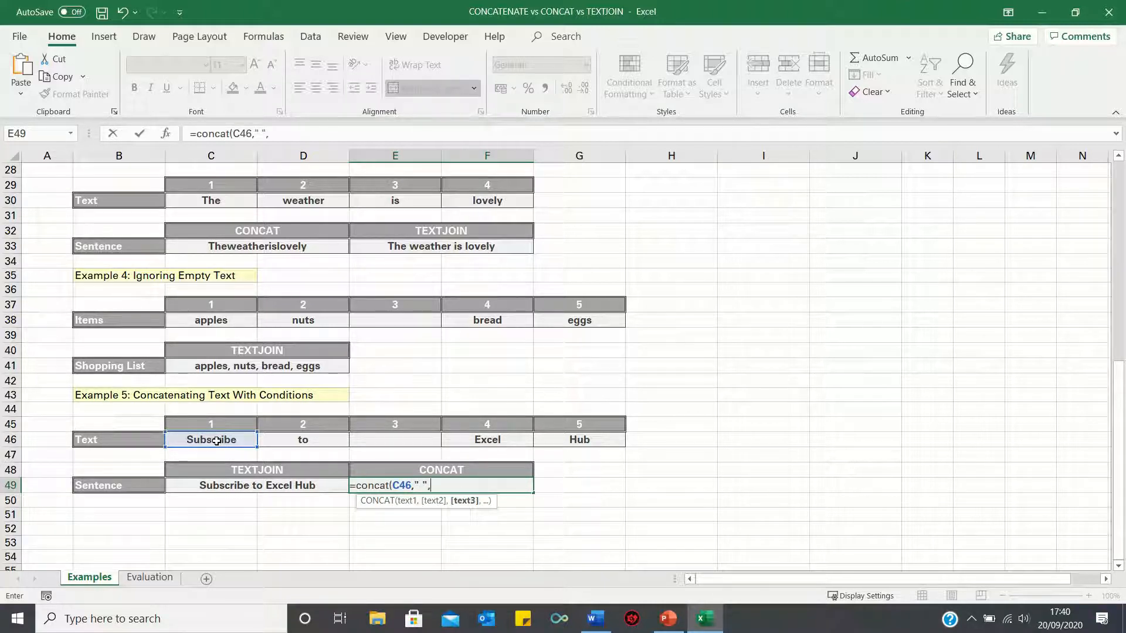
left_click(286, 438)
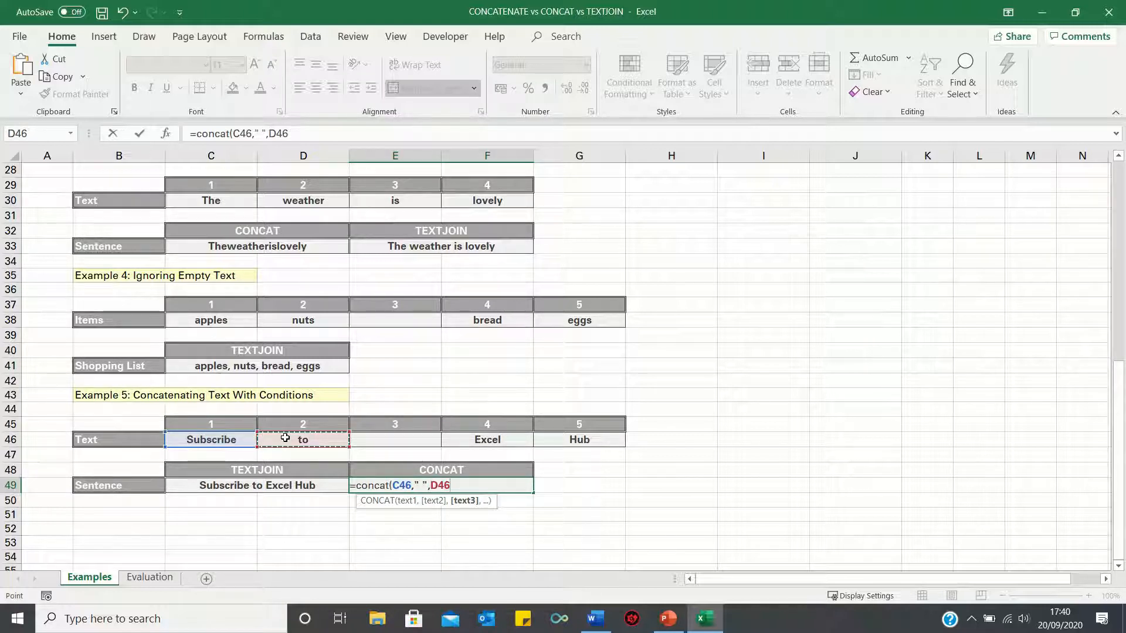
type(",\" the")
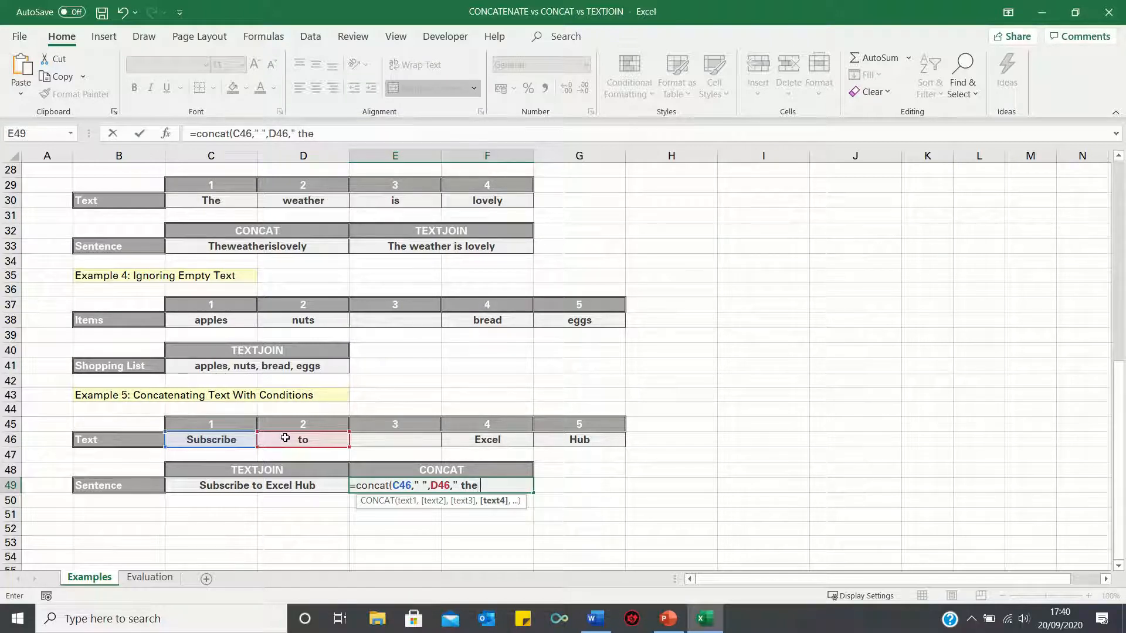
type(" \",")
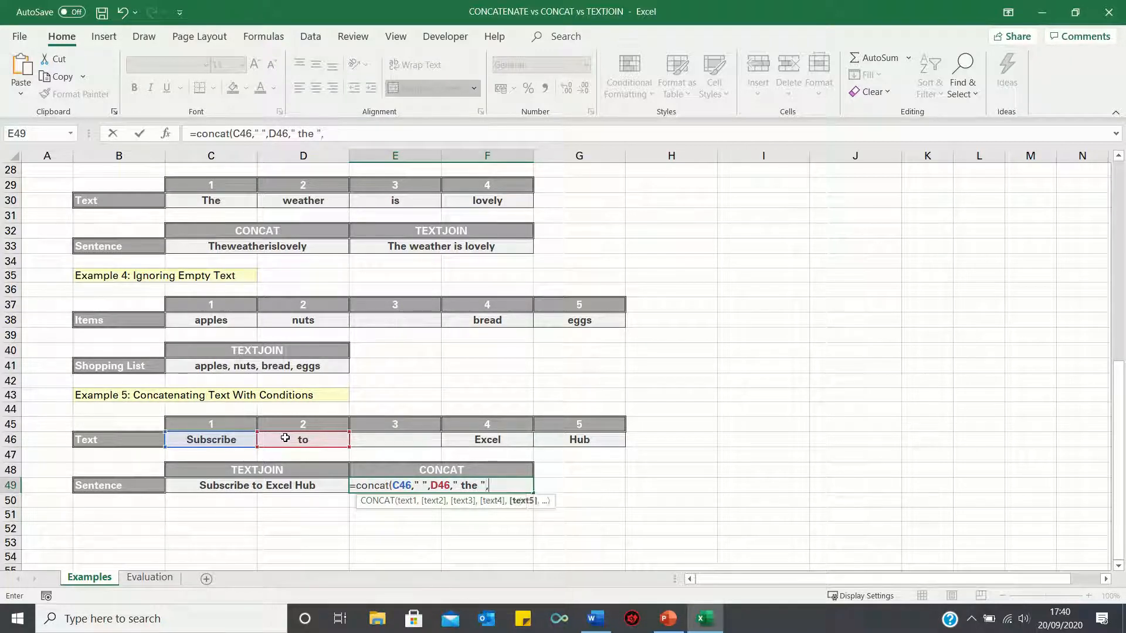
left_click(491, 441)
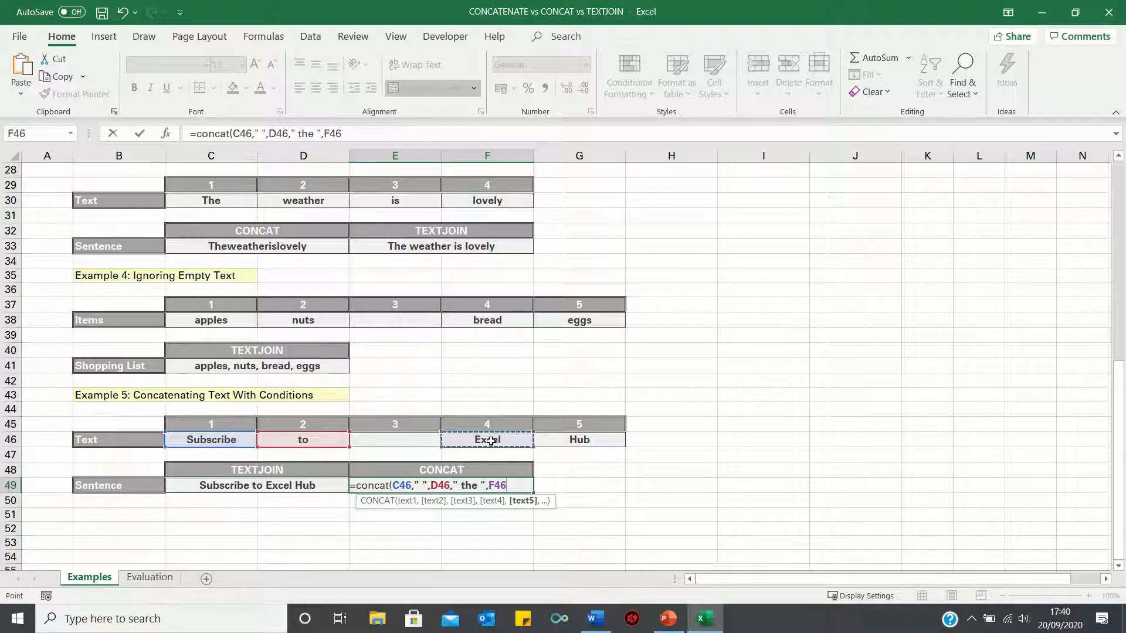
type(",\" \",")
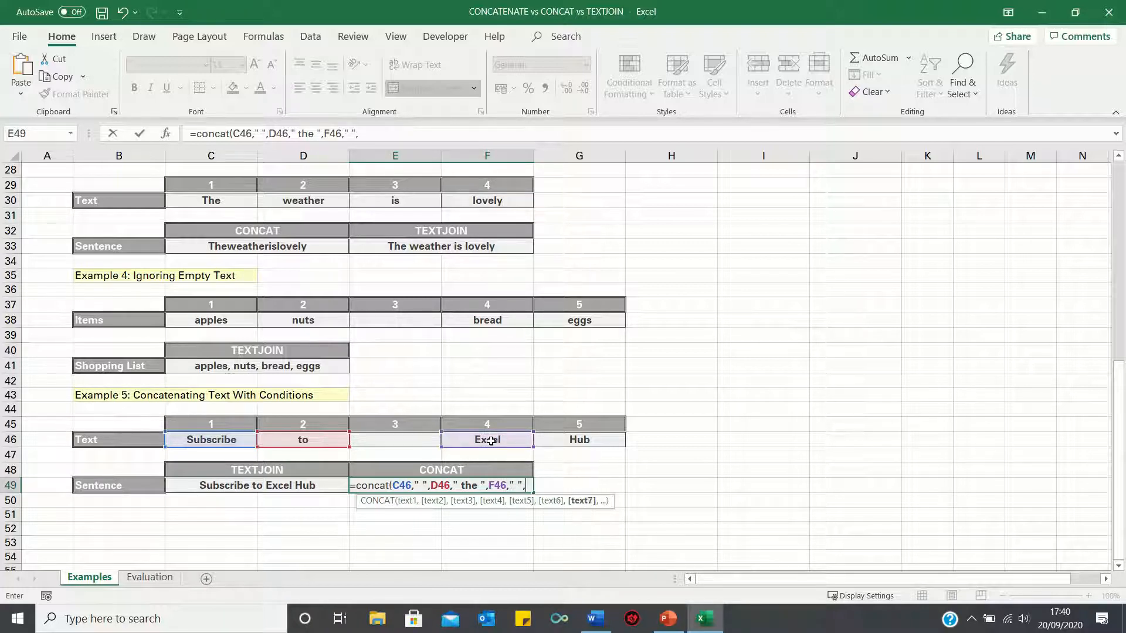
left_click(543, 443)
key("Return")
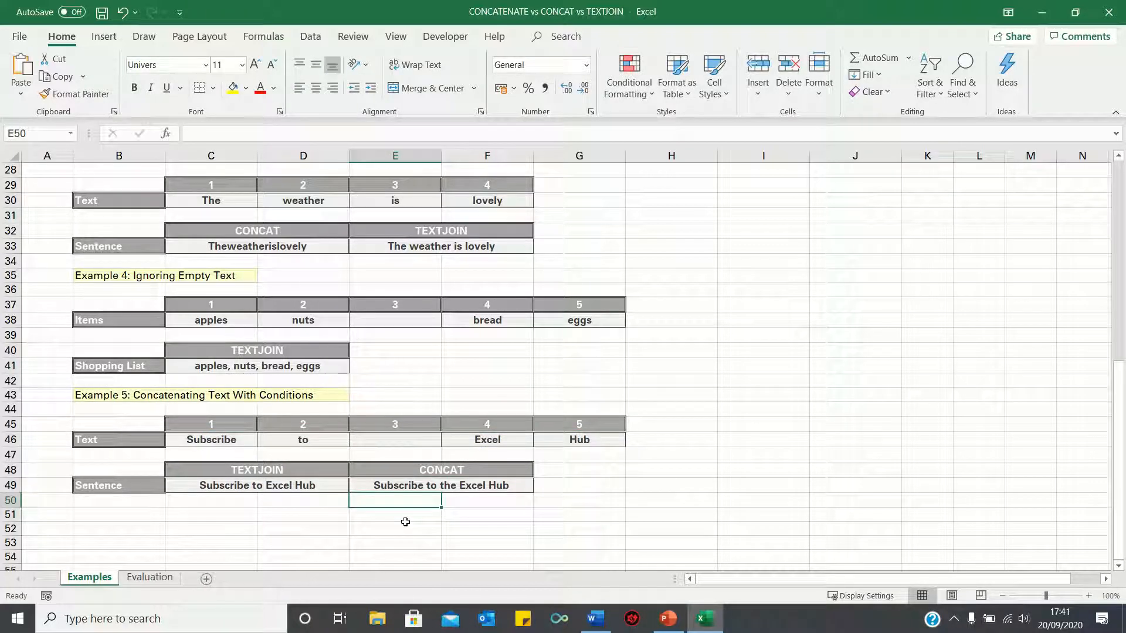